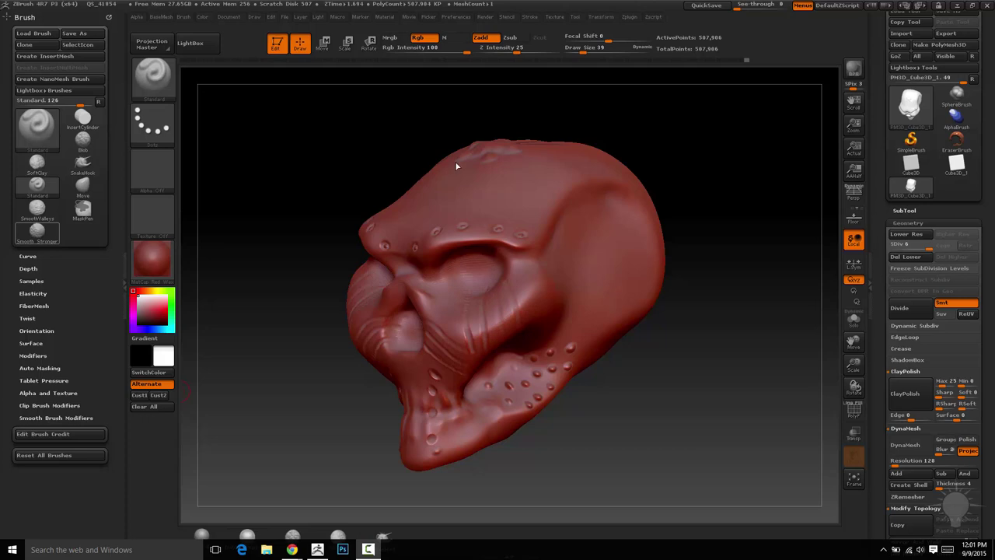
Step: Initialize the program to its default state, clearing the sculpted head from the canvas
left_click(459, 17)
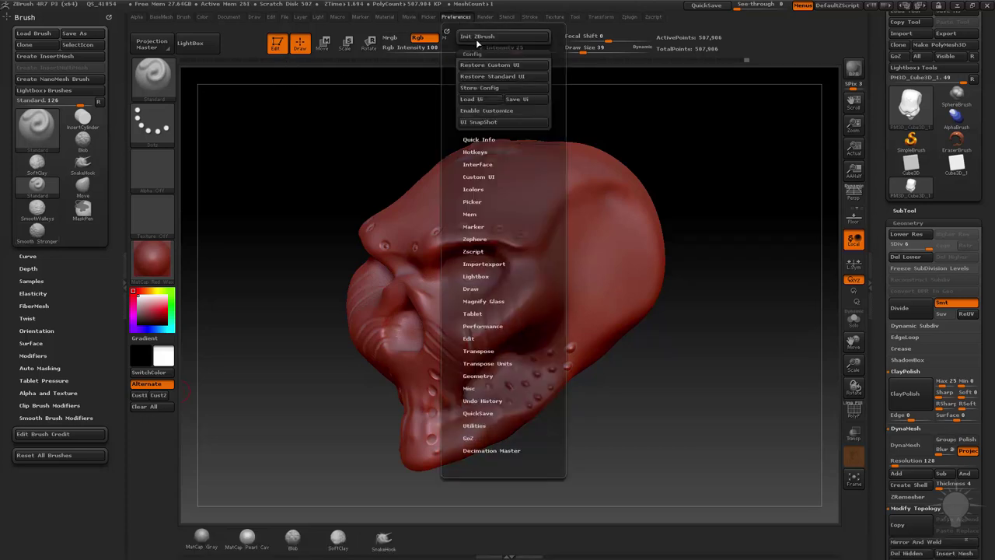
left_click(475, 37)
left_click(595, 318)
Step: Choose the Gear3D primitive, draw it on the canvas, and enter Edit mode with the gear enlarged and tilted
left_click(908, 113)
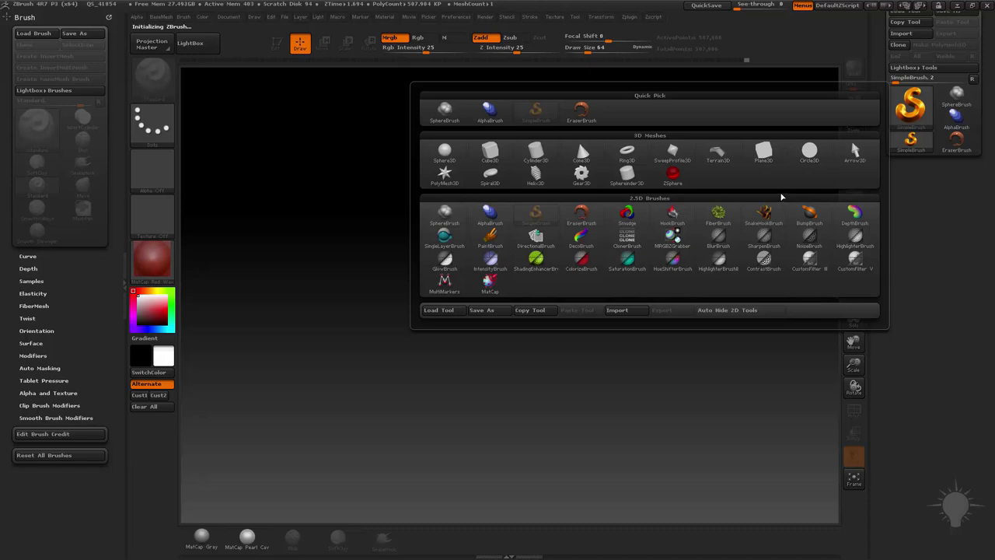
mouse_move(765, 212)
mouse_move(627, 159)
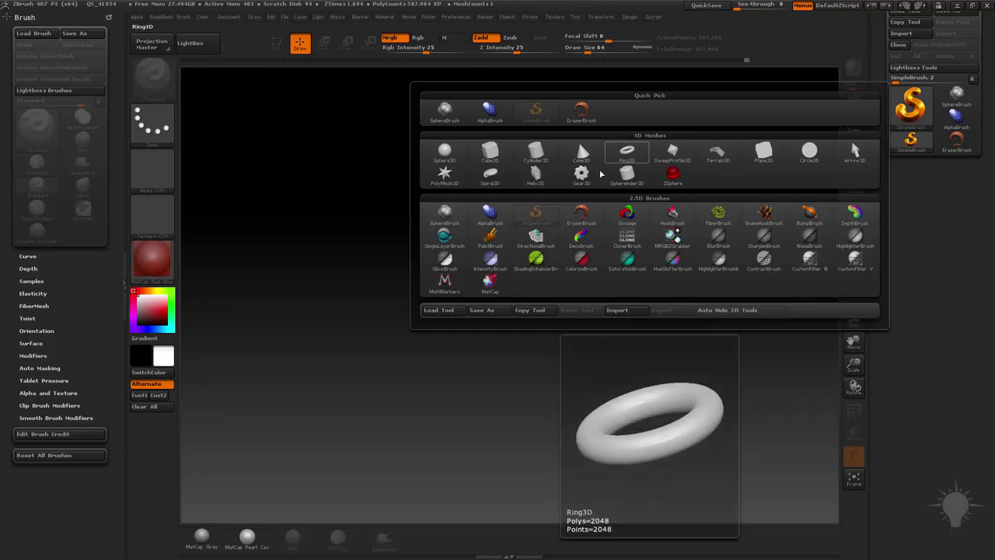
left_click(582, 173)
left_click_drag(488, 319, 573, 404)
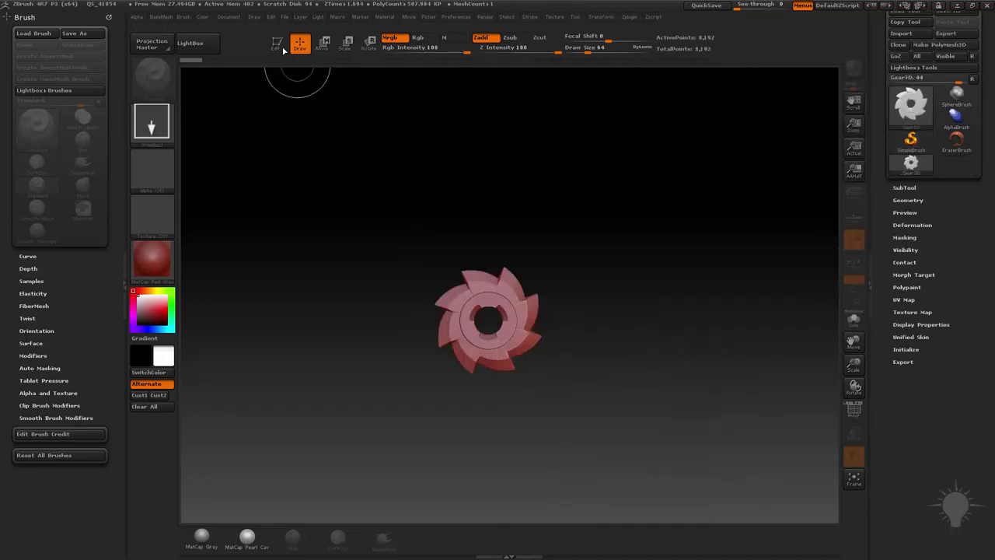
left_click(277, 43)
mouse_move(651, 201)
left_mouse_down("alt")
mouse_move(683, 233)
mouse_move(660, 241)
mouse_move(659, 216)
mouse_move(697, 284)
left_mouse_up("alt")
mouse_move(697, 284)
left_mouse_down("alt")
mouse_move(726, 251)
mouse_move(723, 268)
left_mouse_up("alt")
key("s")
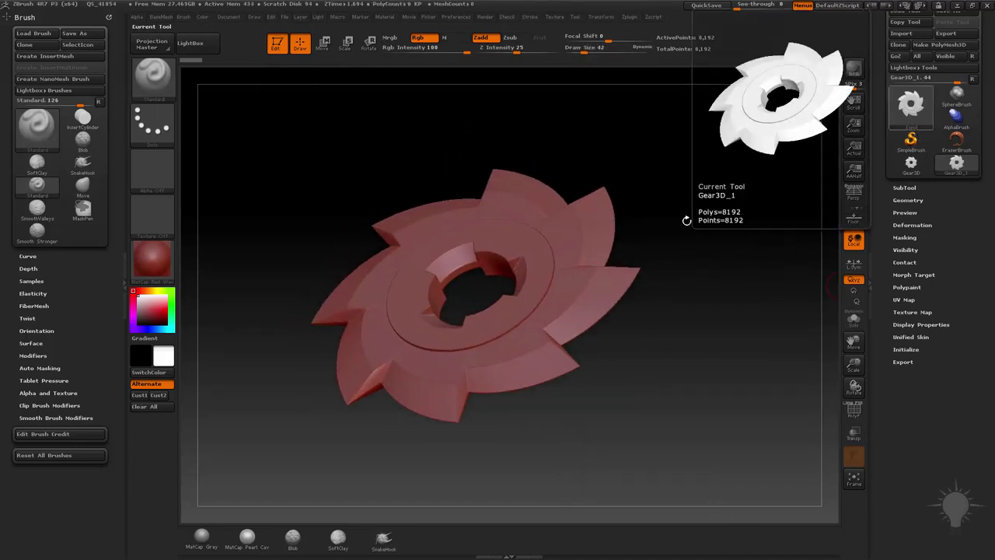
Step: In the gear's Initialize settings, set Width to 40 and Skew to 11, and open the Outer Profile curve for editing
left_click(904, 349)
left_click_drag(766, 297, 794, 308)
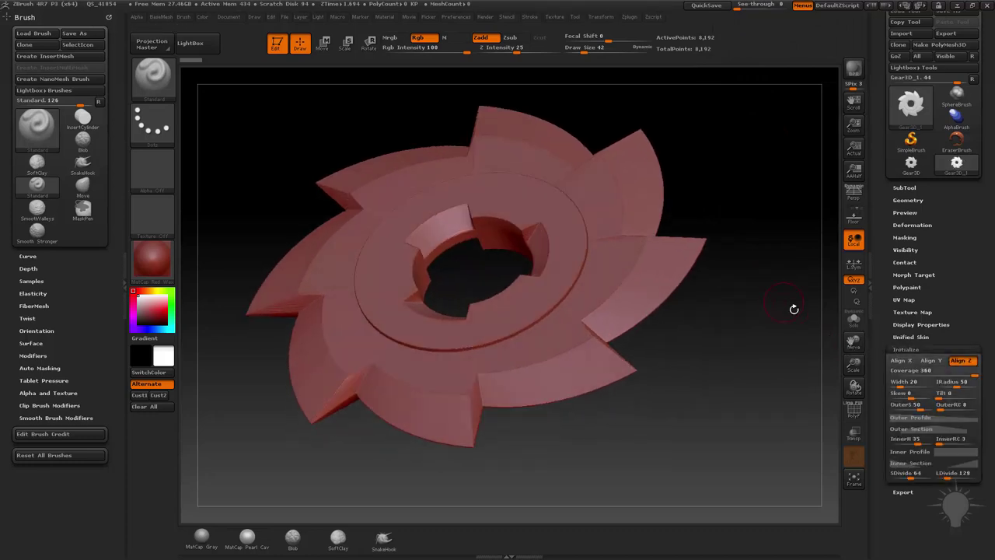
mouse_move(967, 371)
left_mouse_down()
mouse_move(935, 371)
mouse_move(976, 372)
left_mouse_up()
mouse_move(909, 384)
left_mouse_down()
mouse_move(928, 384)
mouse_move(908, 397)
mouse_move(918, 397)
left_mouse_up()
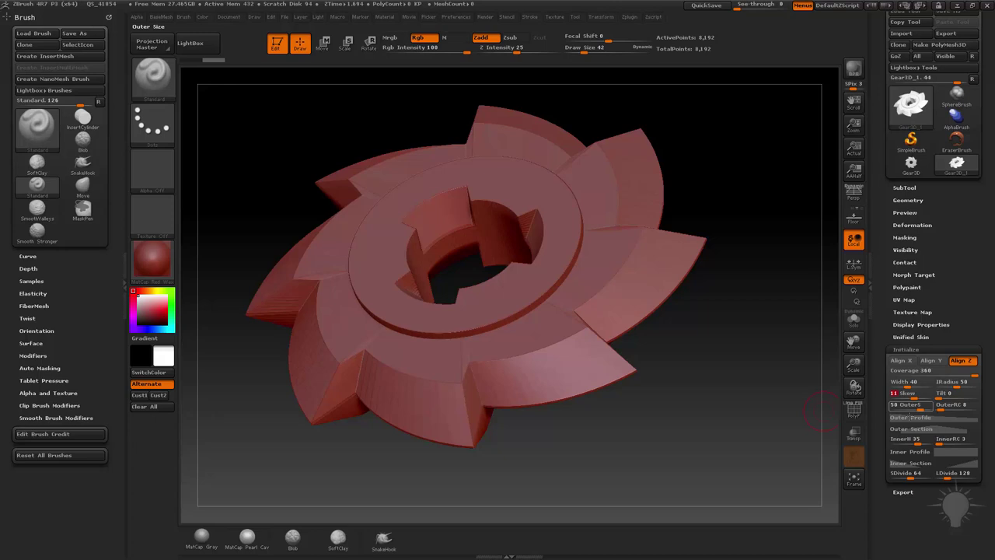
left_click(908, 417)
scroll(883, 412, "down", 3)
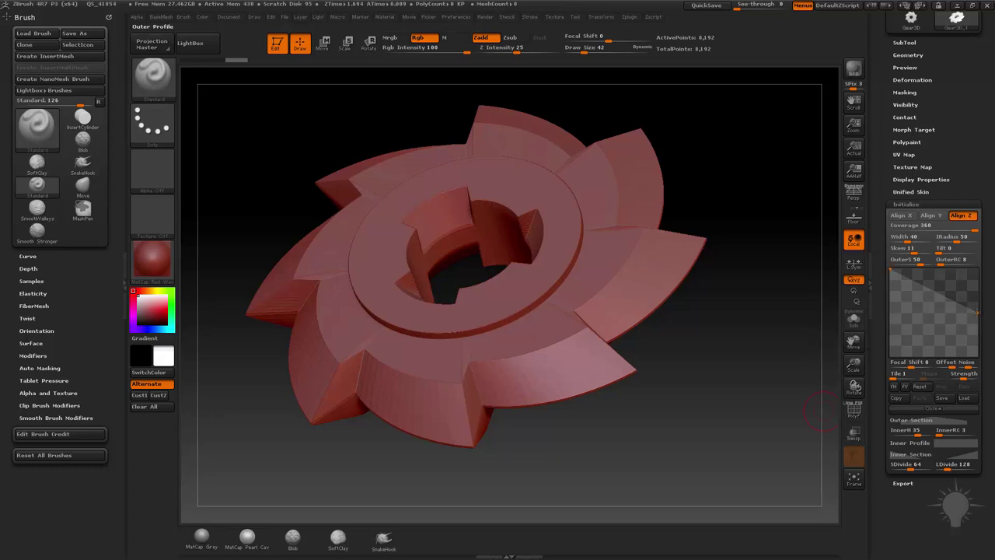
Step: Level the Outer Profile curve at full height, add a middle point, and lower the middle and end points
mouse_move(978, 311)
left_mouse_down()
mouse_move(978, 278)
mouse_move(979, 313)
left_mouse_up()
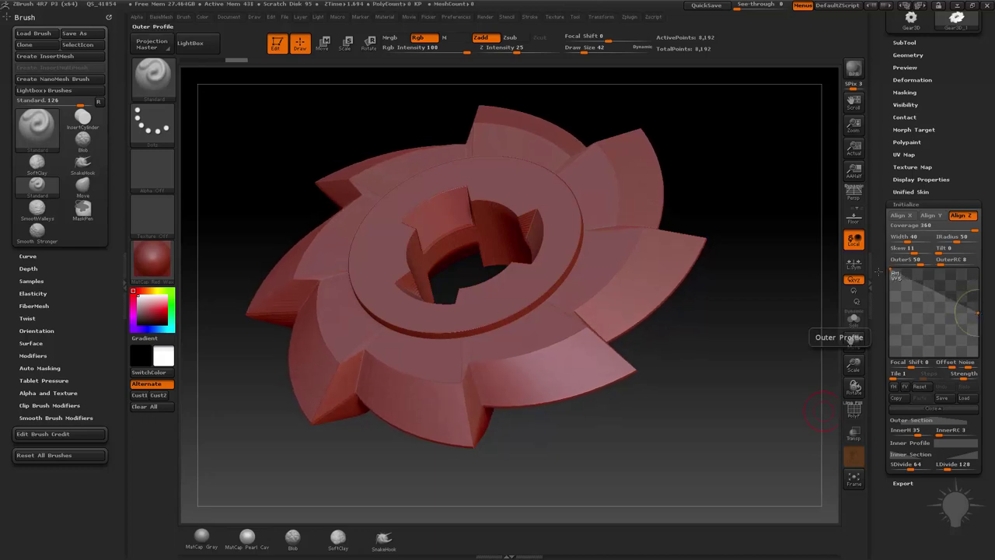
left_click_drag(893, 289, 972, 281)
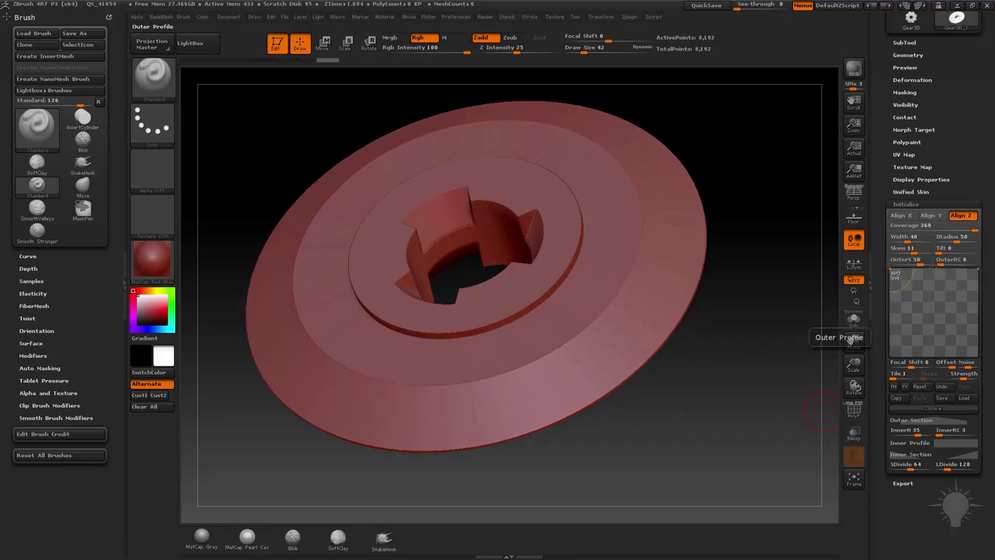
mouse_move(934, 268)
left_mouse_down()
mouse_move(937, 320)
mouse_move(937, 304)
left_mouse_up()
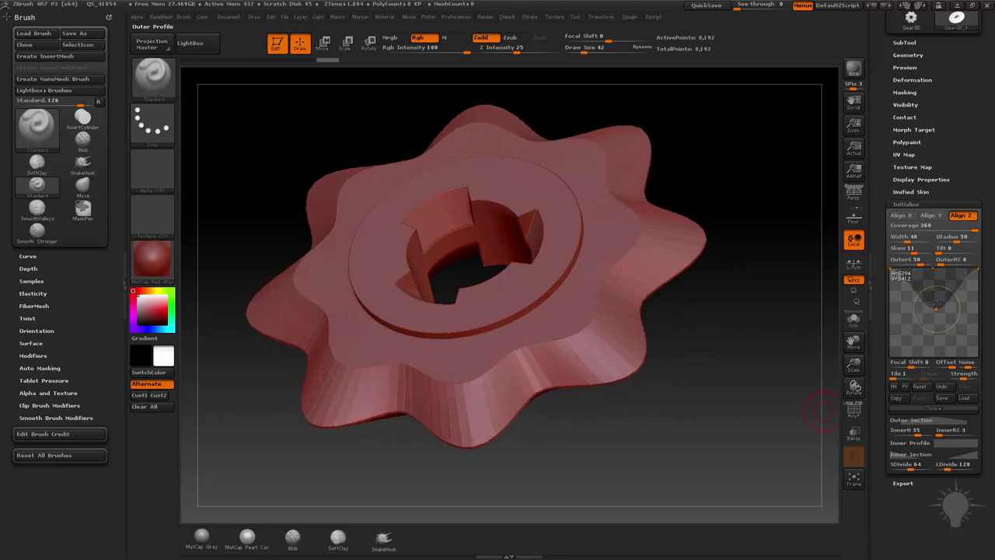
left_click_drag(892, 270, 894, 304)
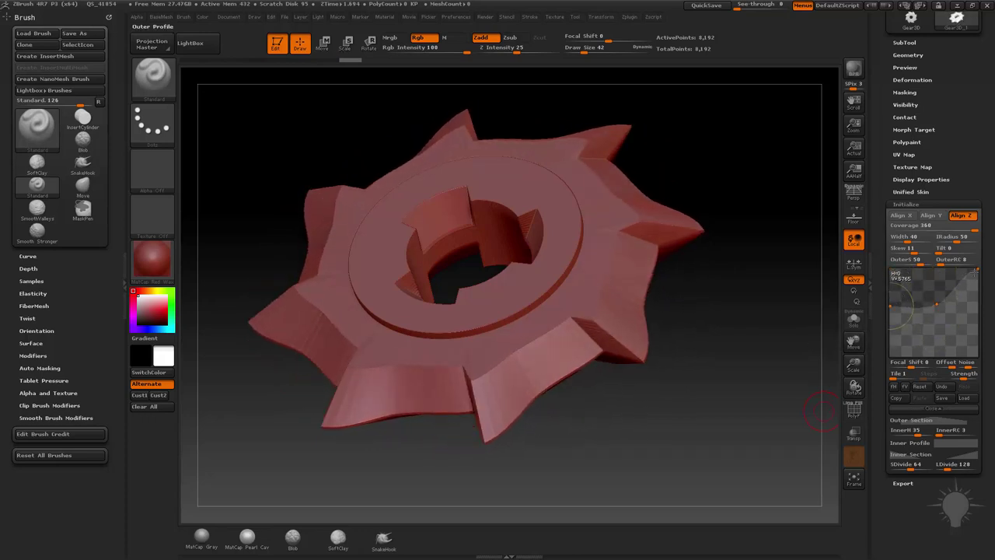
left_click_drag(977, 269, 977, 334)
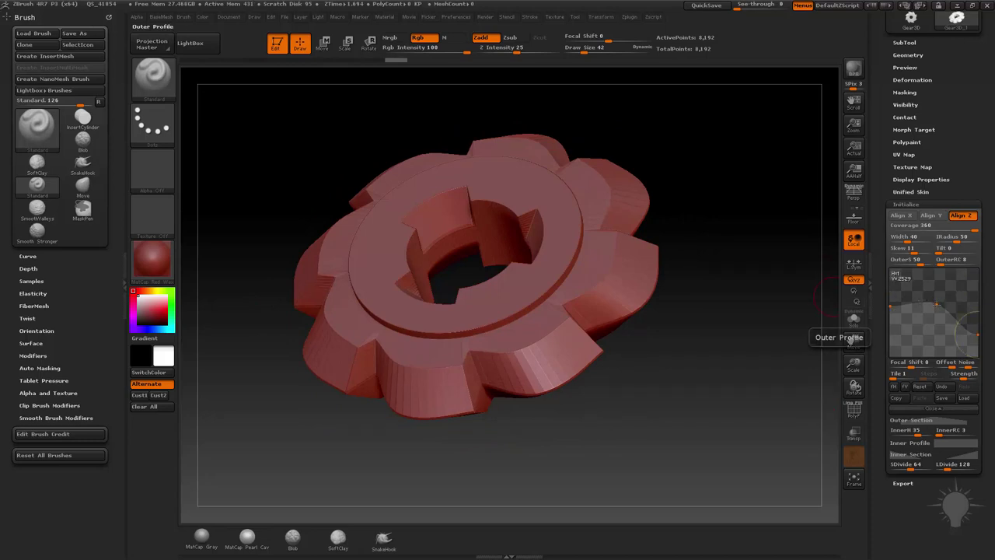
Step: Raise the middle point of the Outer Profile curve, try extra point moves, and reset the curve
left_click_drag(937, 304, 938, 288)
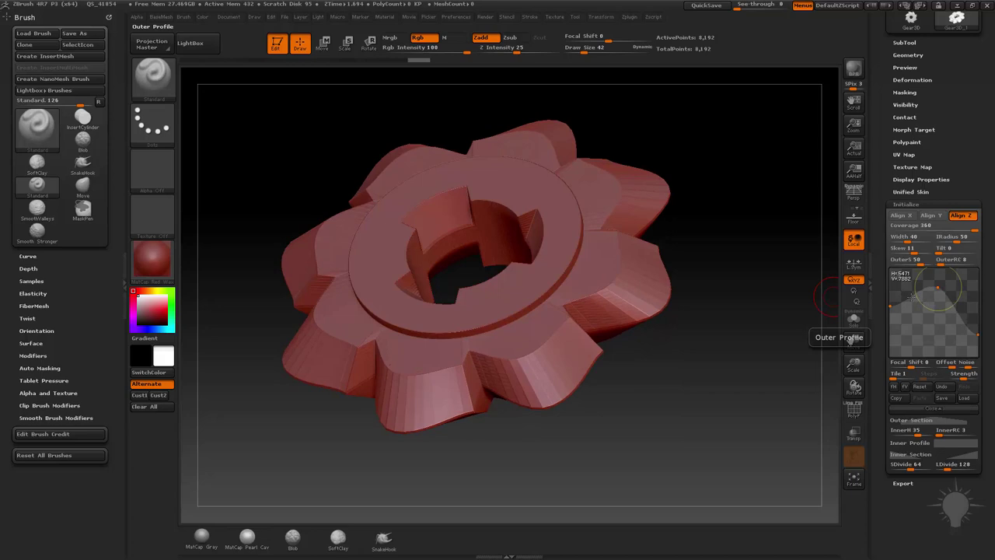
left_click_drag(938, 288, 987, 307)
left_click_drag(914, 314, 858, 339)
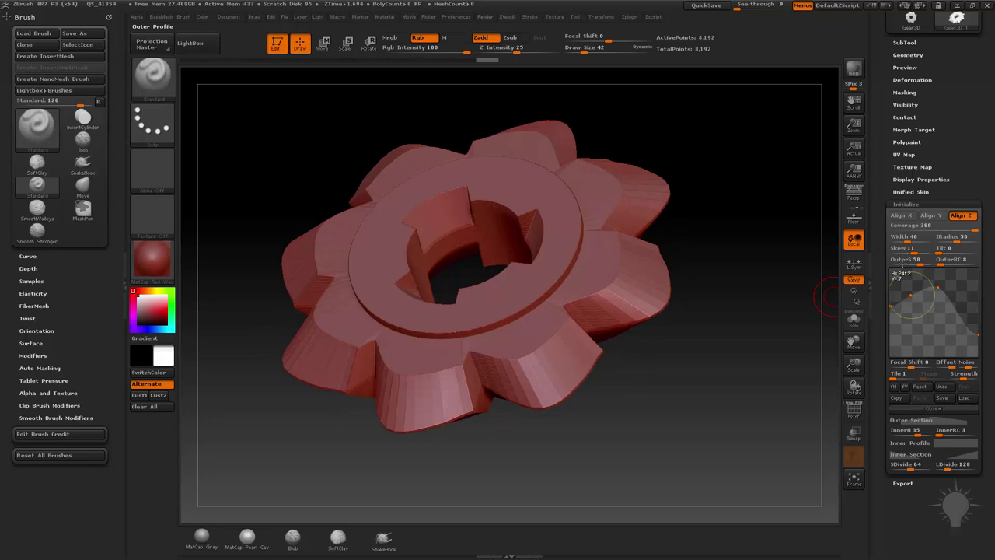
left_click(919, 386)
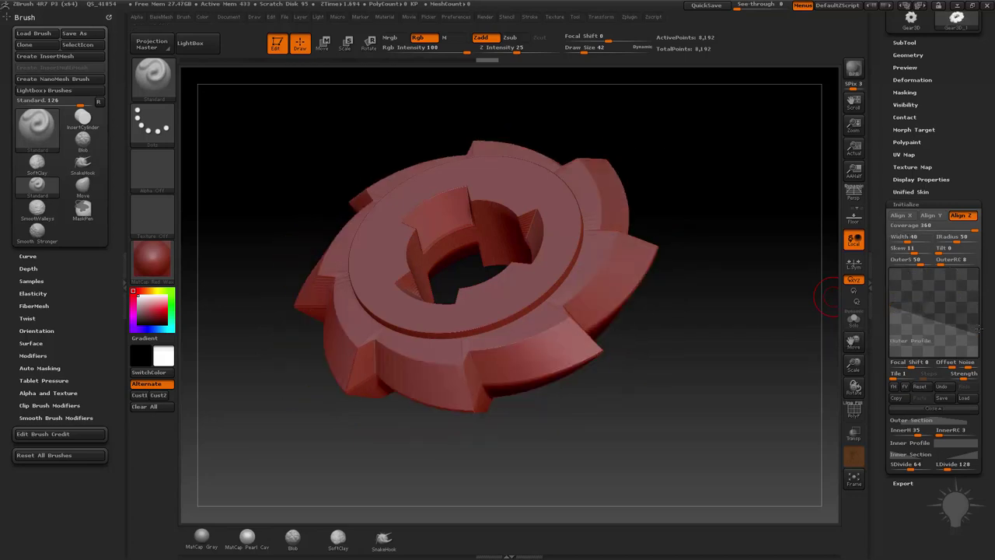
left_click(920, 389)
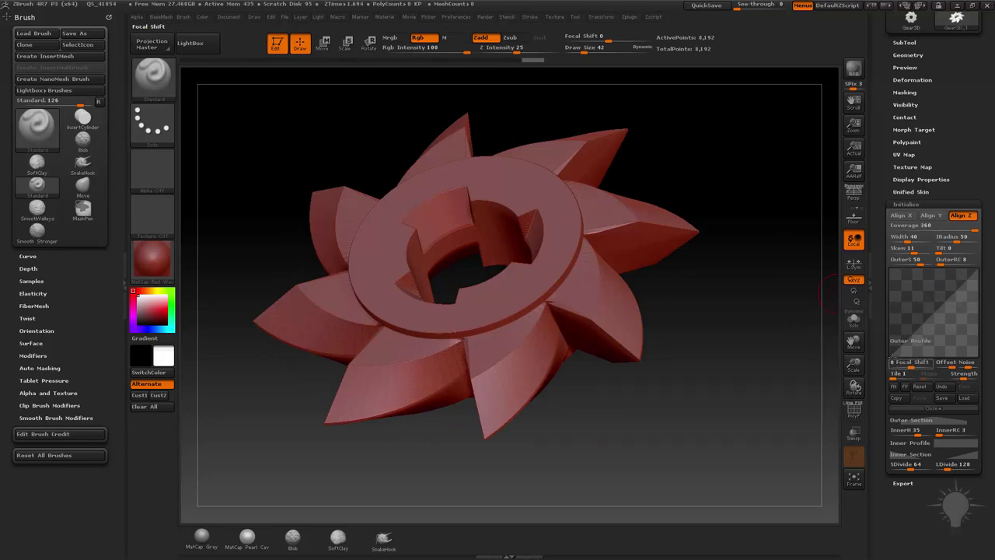
Step: Slope the Outer Profile curve from full height to zero and bow it outward with a point near its upper end
left_click_drag(891, 356, 885, 263)
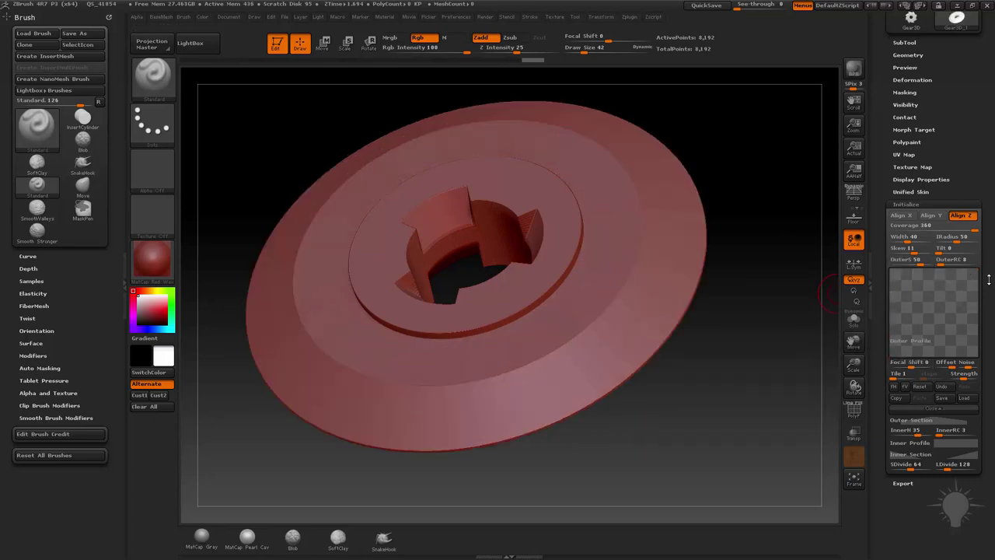
left_click_drag(977, 269, 969, 362)
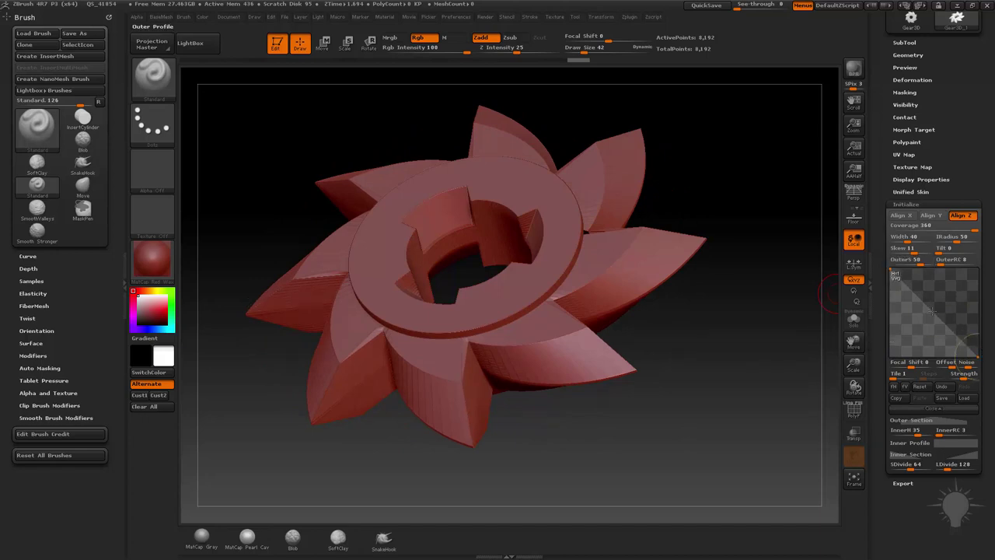
mouse_move(932, 311)
left_mouse_down()
mouse_move(942, 323)
mouse_move(919, 281)
mouse_move(929, 298)
left_mouse_up()
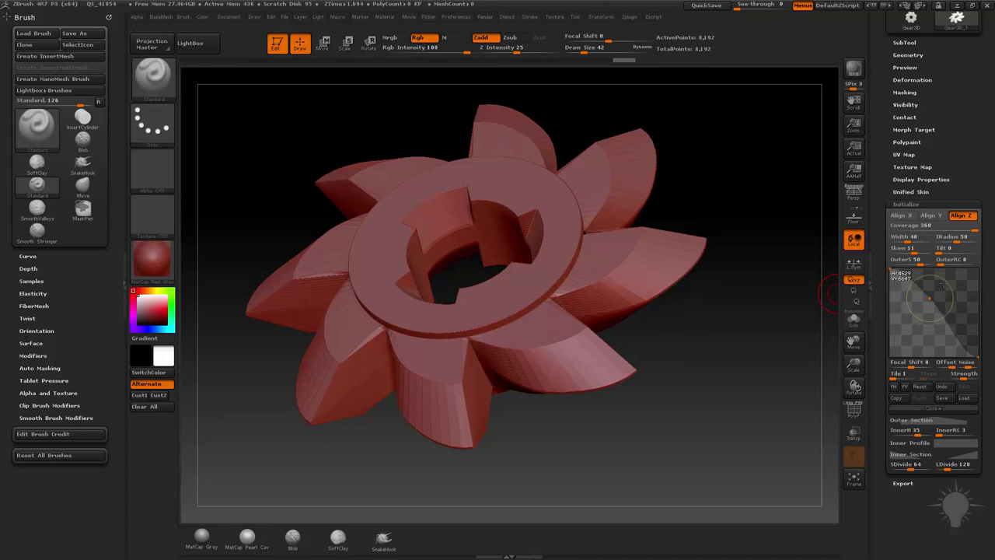
left_click_drag(943, 282, 950, 302)
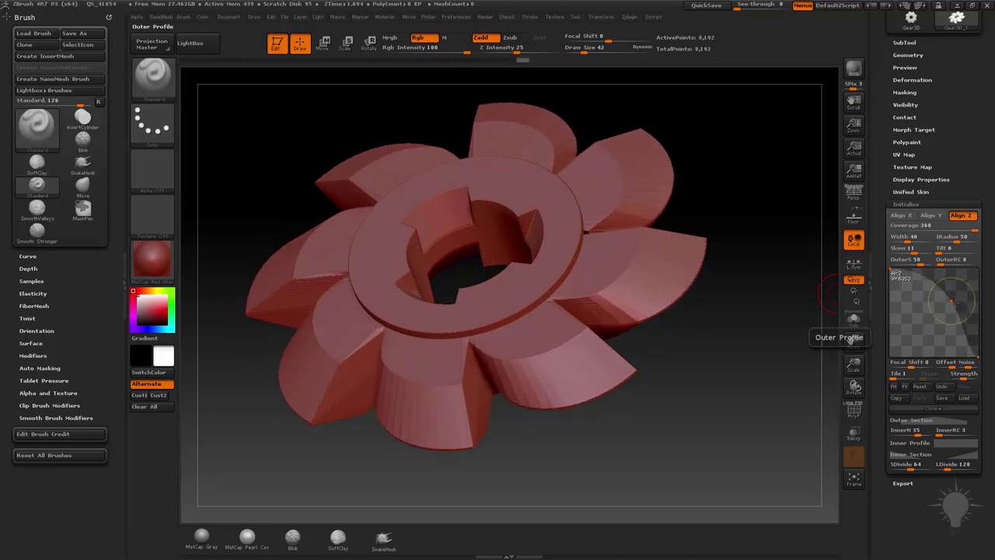
left_click_drag(950, 300, 968, 278)
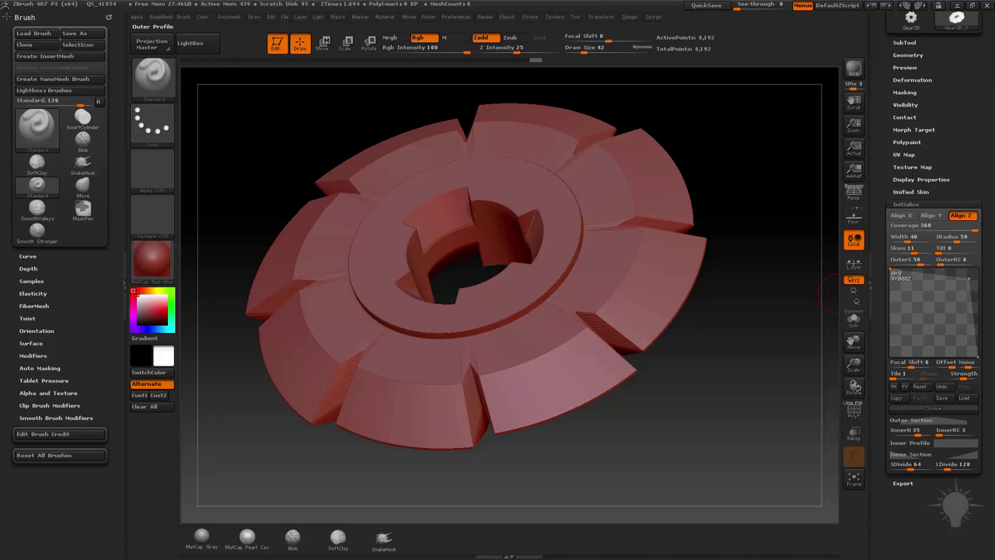
Step: Reshape the Outer Profile curve with additional points to notch the gear's teeth, and close the curve editor
left_click_drag(969, 279, 945, 274)
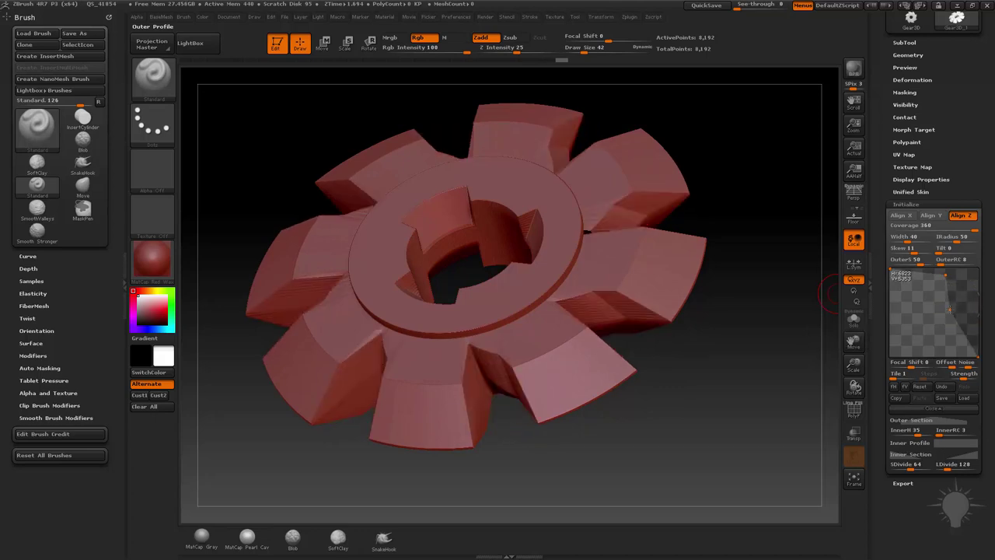
left_click_drag(948, 309, 961, 285)
left_click_drag(765, 323, 835, 354)
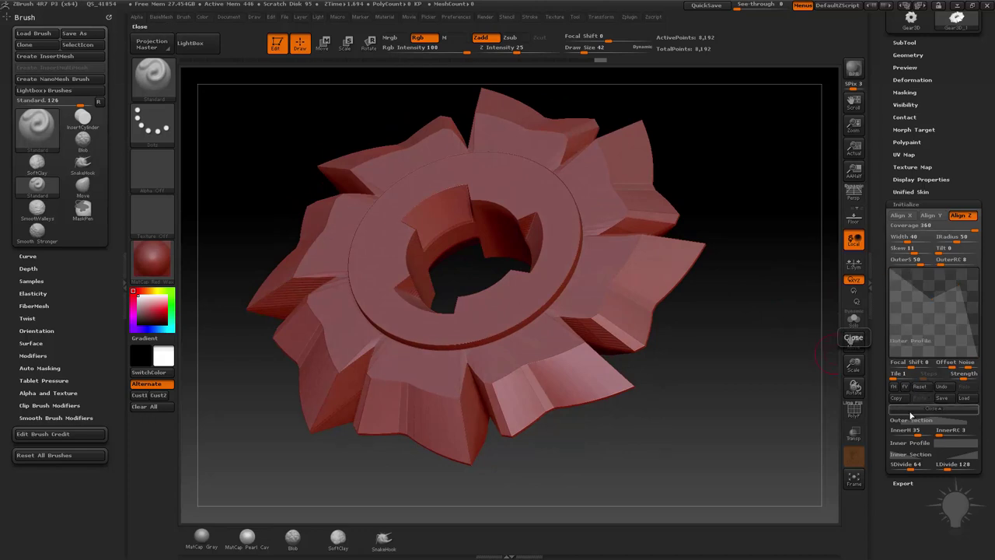
left_click(935, 408)
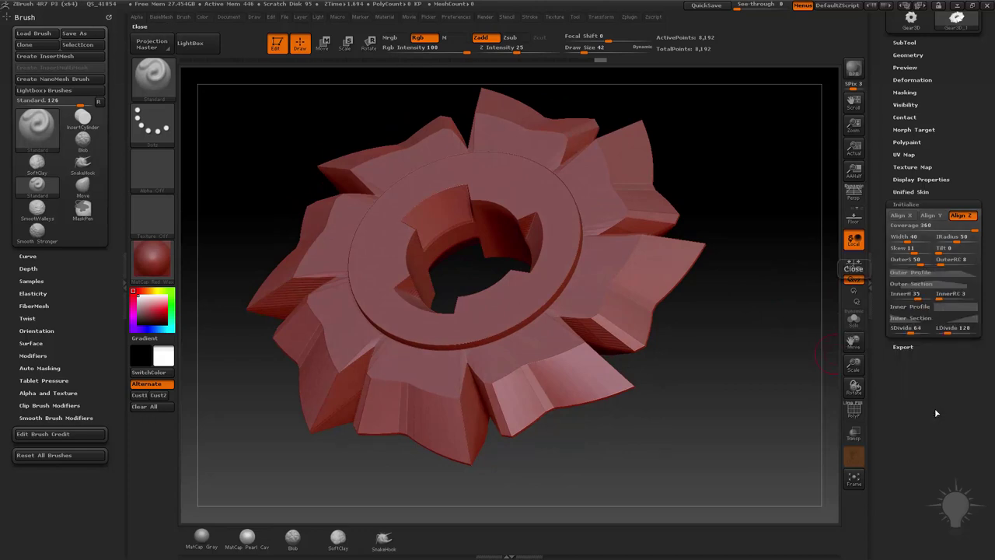
Step: Lower the peak of the gear's Outer Section curve slightly and close the curve editor
left_click(911, 272)
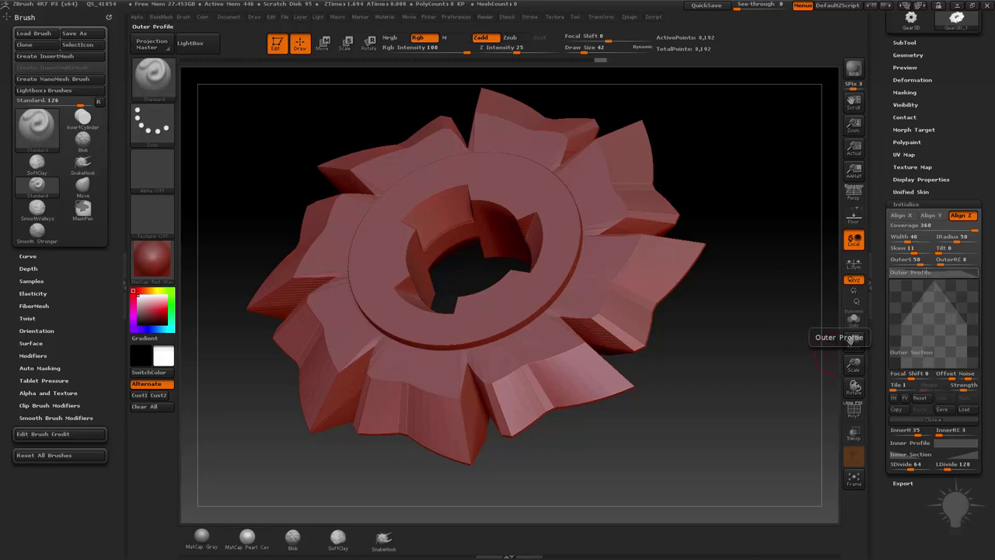
mouse_move(935, 286)
left_mouse_down()
mouse_move(935, 295)
mouse_move(935, 282)
mouse_move(899, 299)
mouse_move(966, 296)
mouse_move(941, 298)
left_mouse_up()
left_click(934, 420)
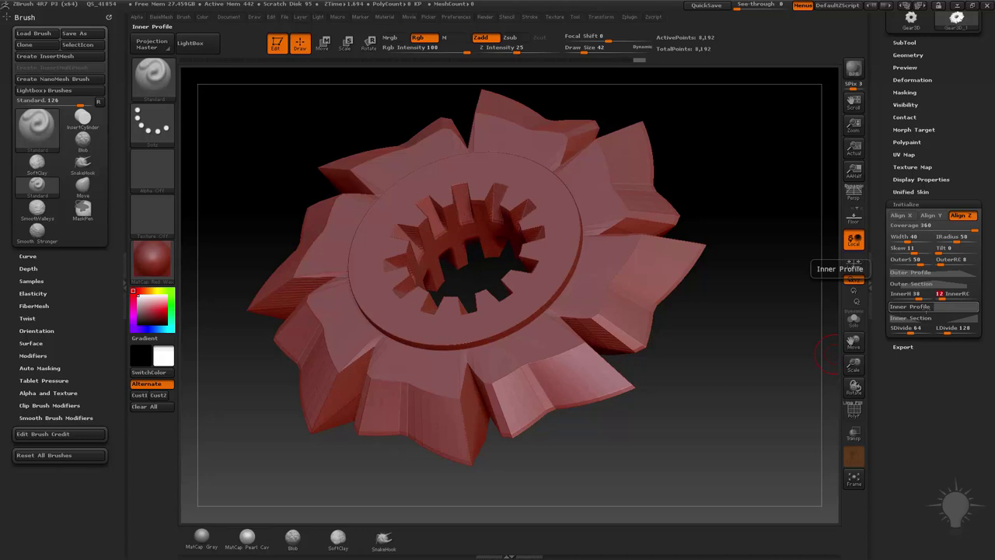
Step: With InnerH at 38 and InnerRC at 12, add a point near the upper end of the Inner Profile curve
left_click(926, 309)
left_click_drag(934, 304, 953, 313)
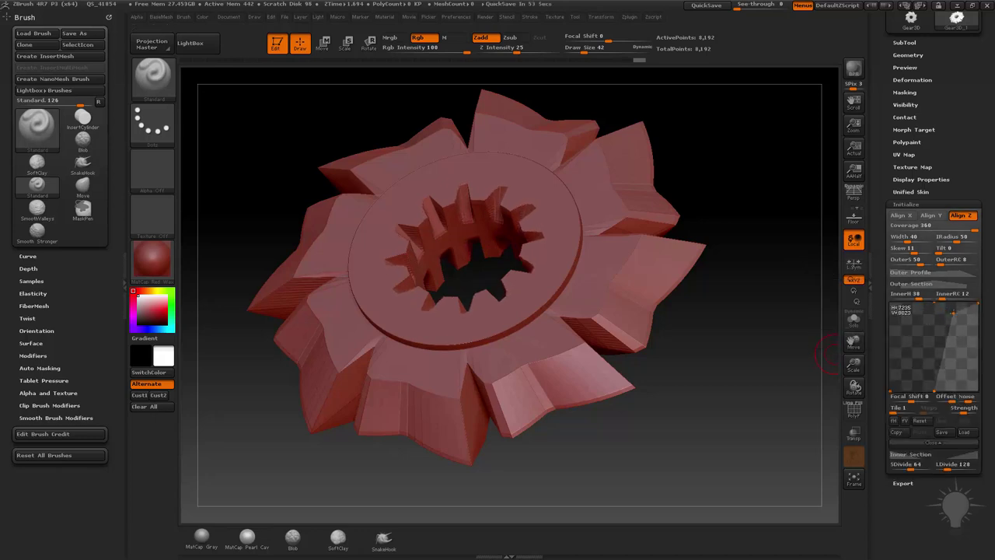
left_click(918, 443)
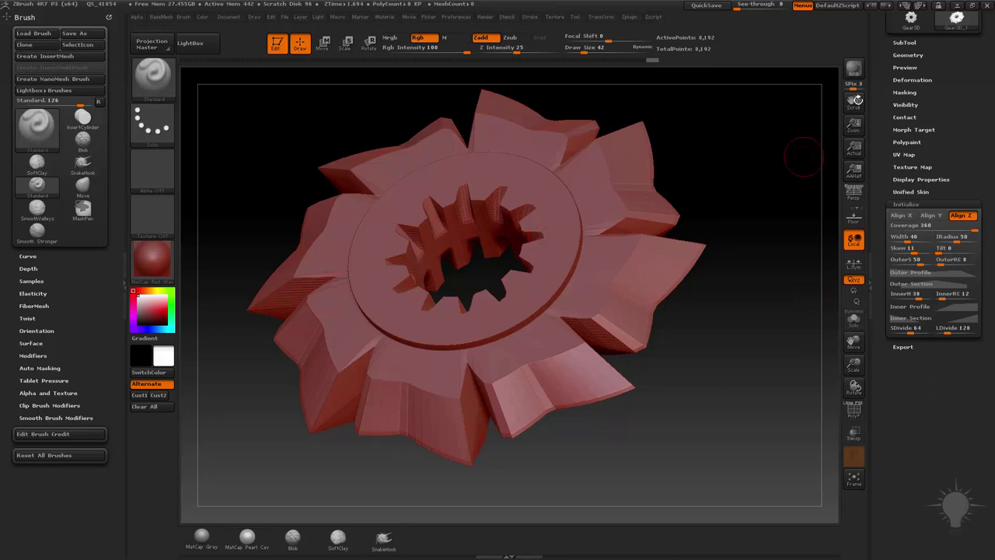
Step: Switch the active tool to the Terrain3D primitive and turn on its polyframe display
left_click_drag(884, 103, 881, 270)
left_click(911, 128)
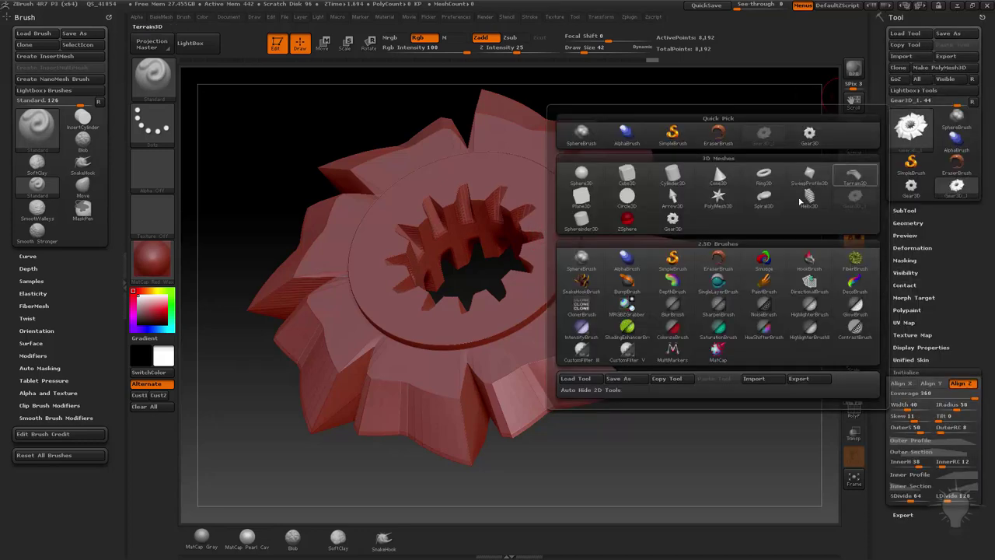
left_click(856, 182)
left_click_drag(702, 145, 779, 273)
left_click(854, 410)
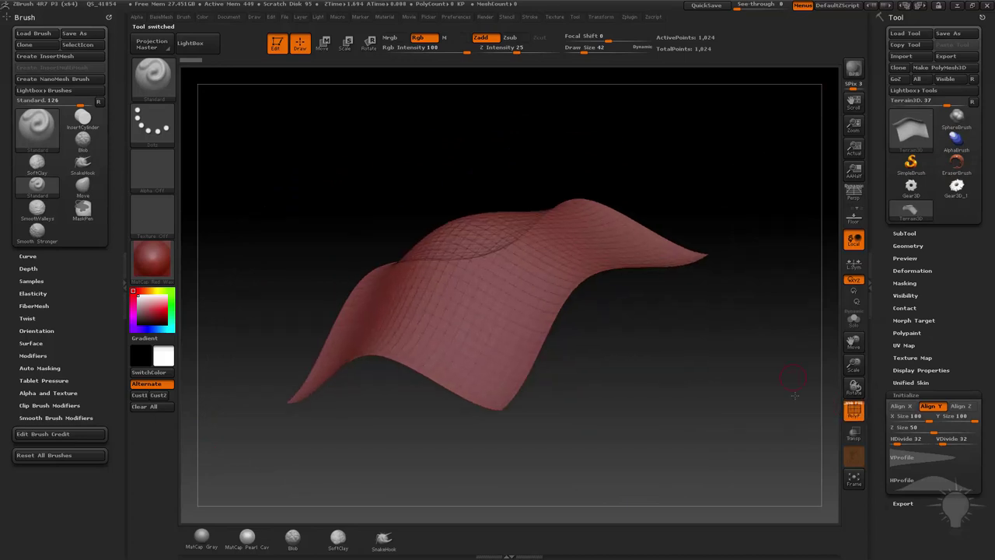
left_click_drag(771, 354, 827, 431)
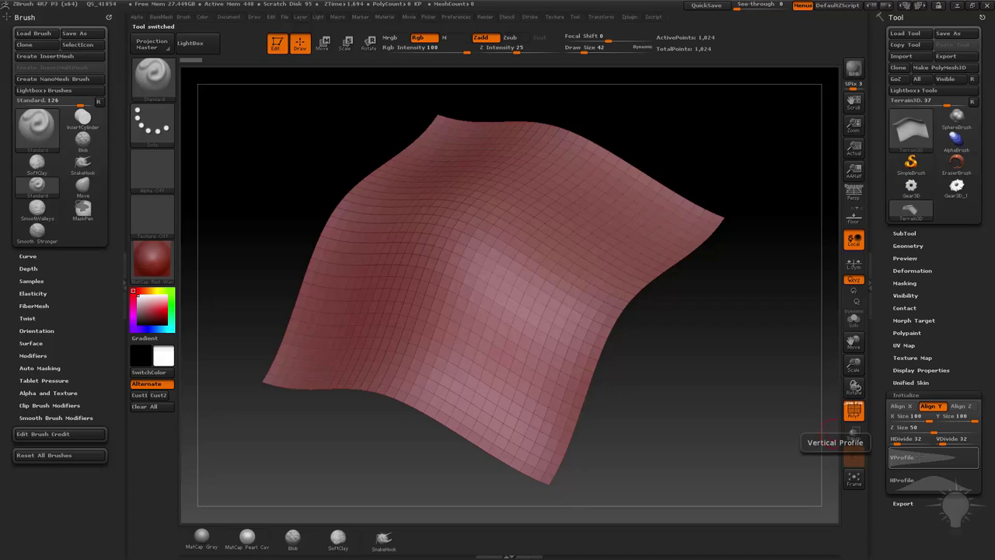
Step: Reshape the terrain's VProfile curve by repositioning its control points
left_click(920, 458)
left_click_drag(953, 492, 956, 505)
left_click_drag(916, 537, 937, 528)
left_click_drag(746, 451, 750, 389)
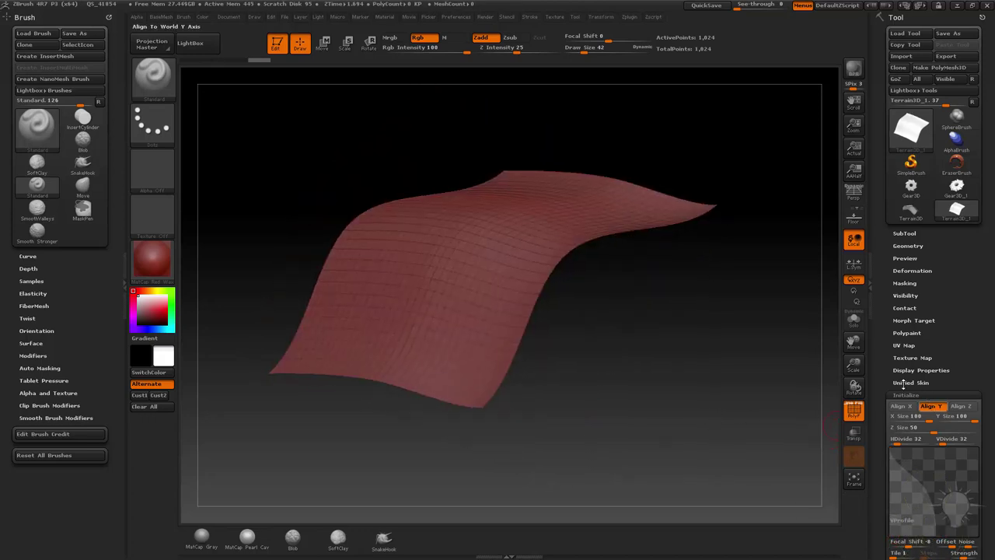
Step: Open the terrain's HProfile curve, shift its peak toward the start, and add a low point near the middle
left_click_drag(884, 447, 884, 234)
left_click(918, 391)
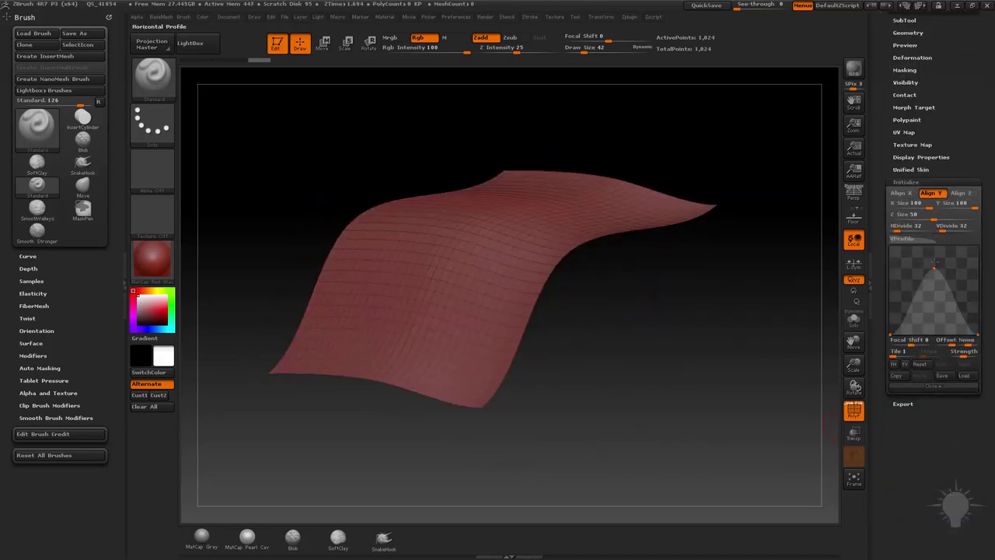
left_click_drag(933, 269, 933, 320)
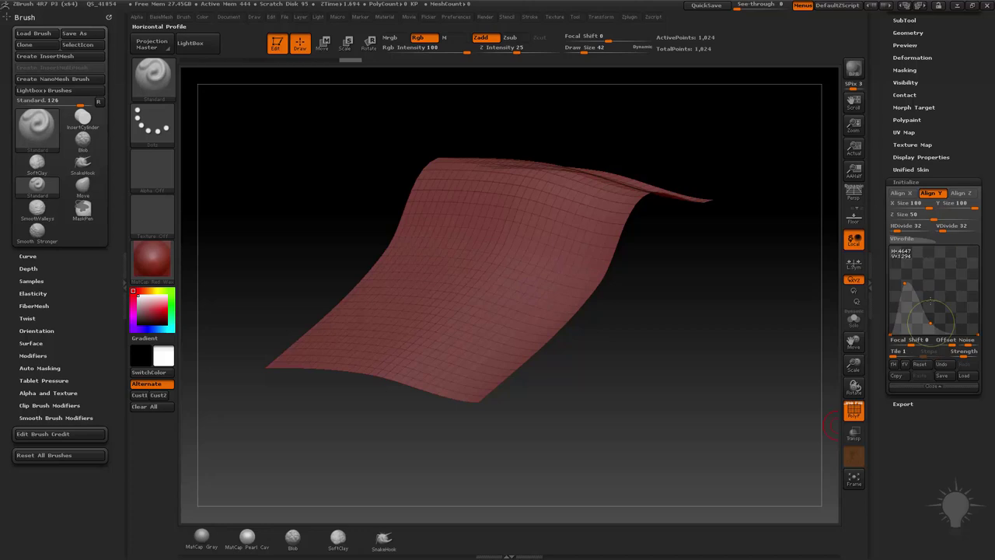
Step: Give the terrain's VProfile curve alternating high and low points to form a second set of ridges across the surface
mouse_move(925, 293)
left_mouse_down()
mouse_move(951, 272)
mouse_move(925, 252)
mouse_move(902, 282)
left_mouse_up()
left_click(903, 239)
left_click(920, 305)
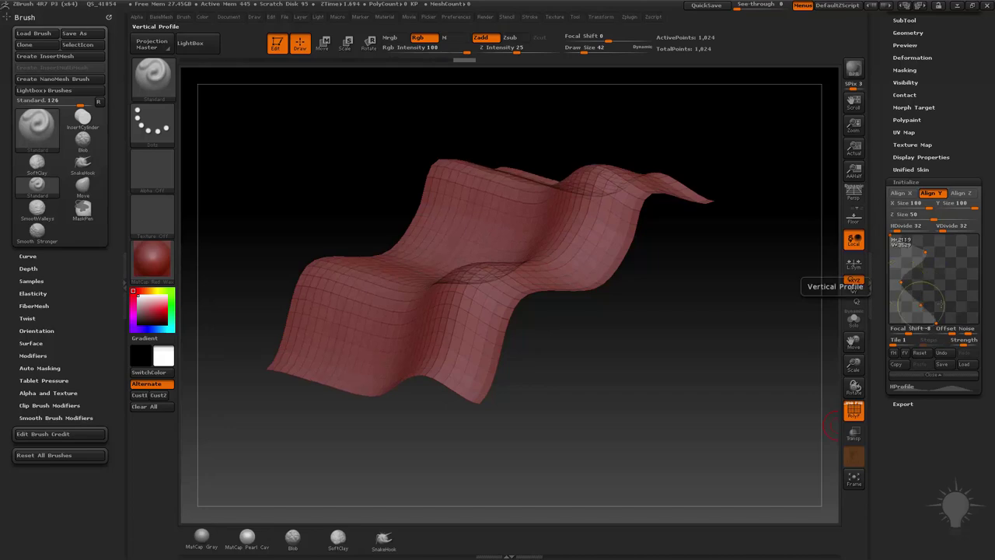
mouse_move(797, 273)
left_mouse_down()
mouse_move(777, 316)
mouse_move(723, 274)
mouse_move(731, 285)
left_mouse_up()
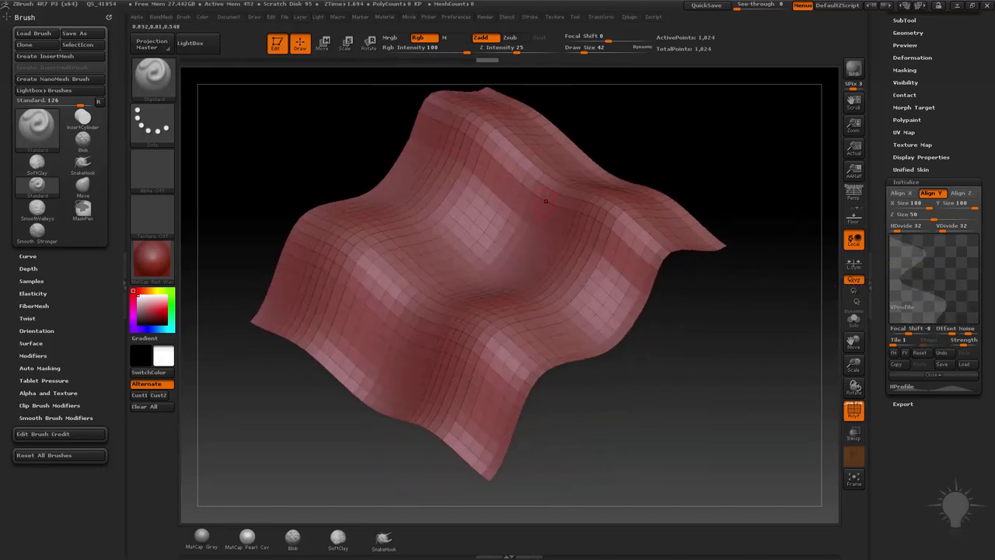
Step: Switch the active tool to the Helix3D primitive and open its Initialize settings
left_click(897, 182)
left_click(911, 92)
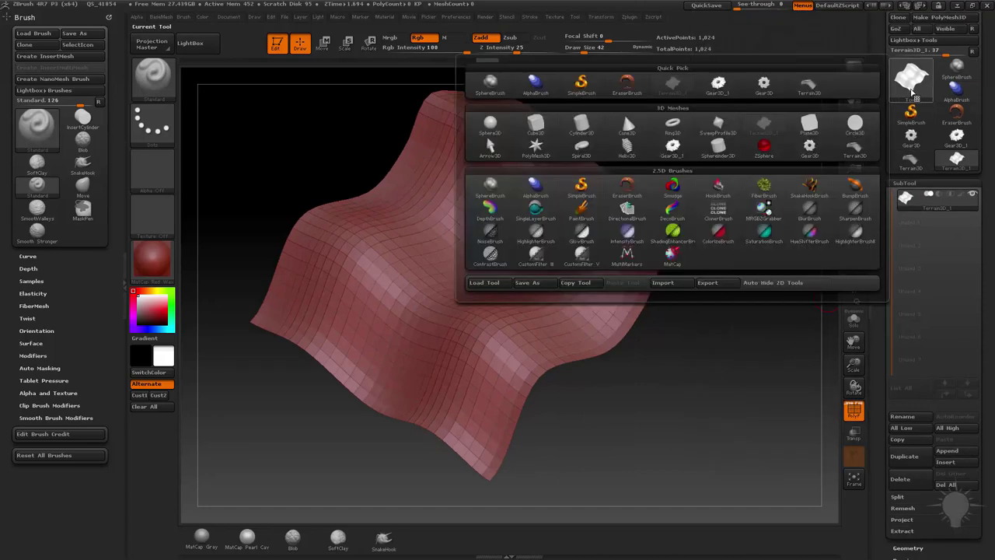
left_click(622, 149)
left_click_drag(617, 360, 723, 276)
scroll(881, 297, "down", 8)
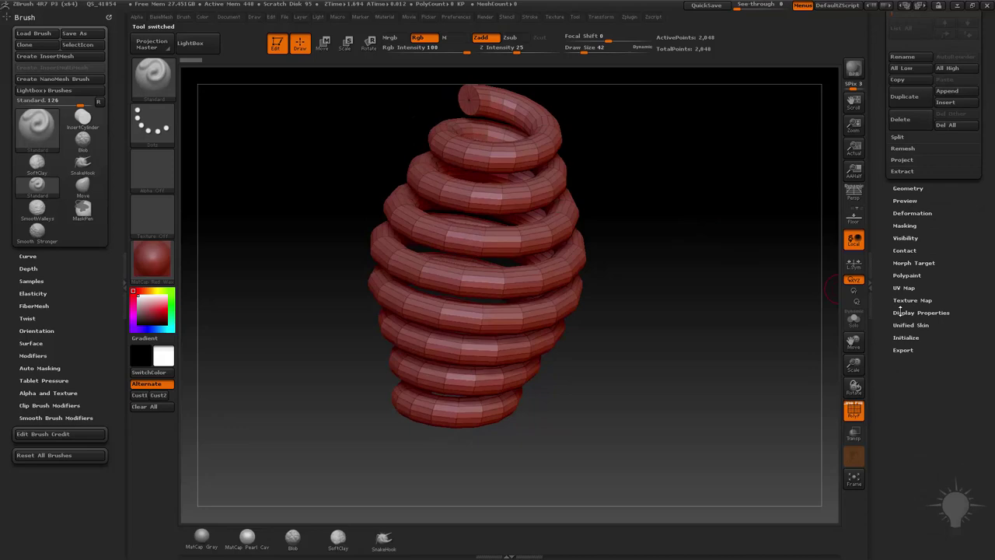
scroll(879, 319, "down", 2)
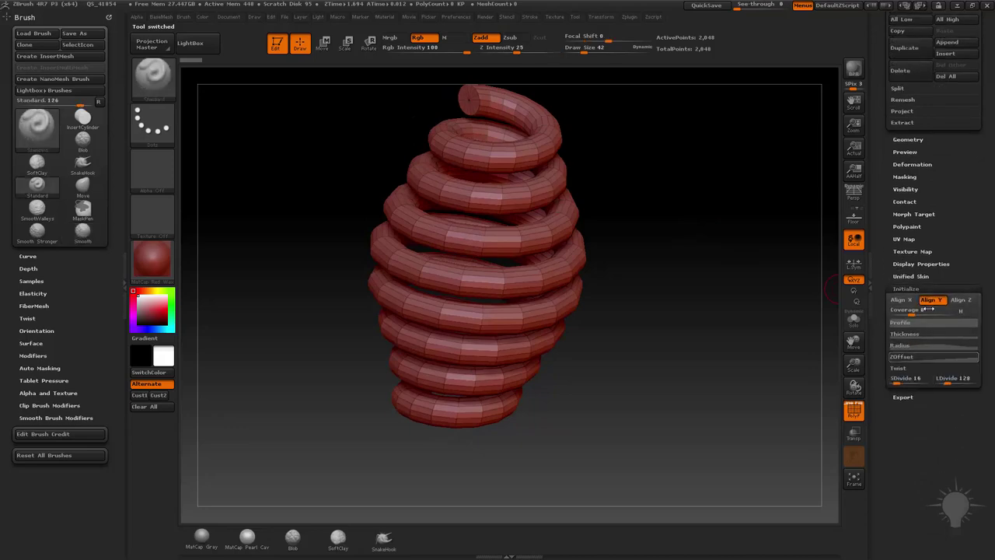
Step: Set the helix's Coverage to about 5.04, then reset its Profile curve and raise the start point to make it flat at full height
left_click_drag(913, 309, 934, 320)
left_click(900, 322)
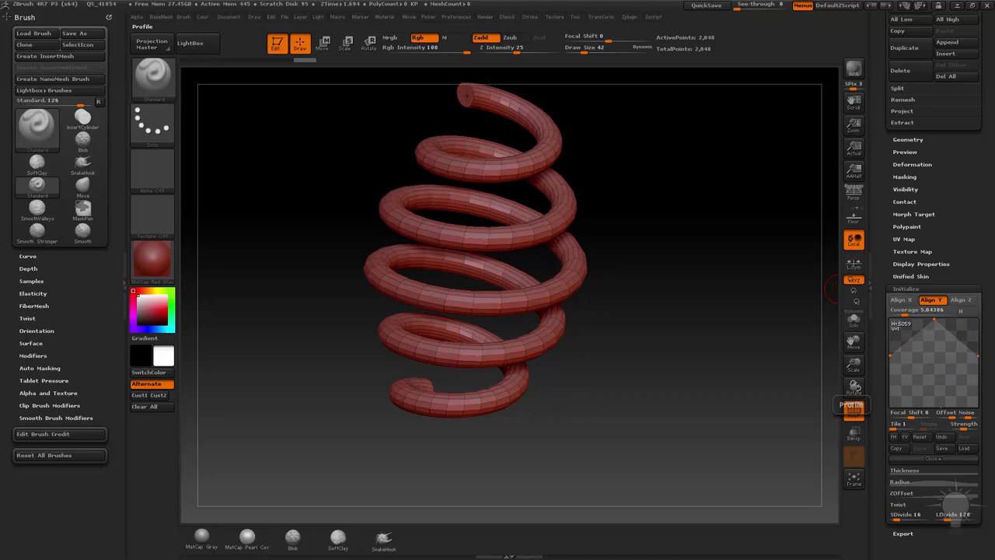
left_click(921, 437)
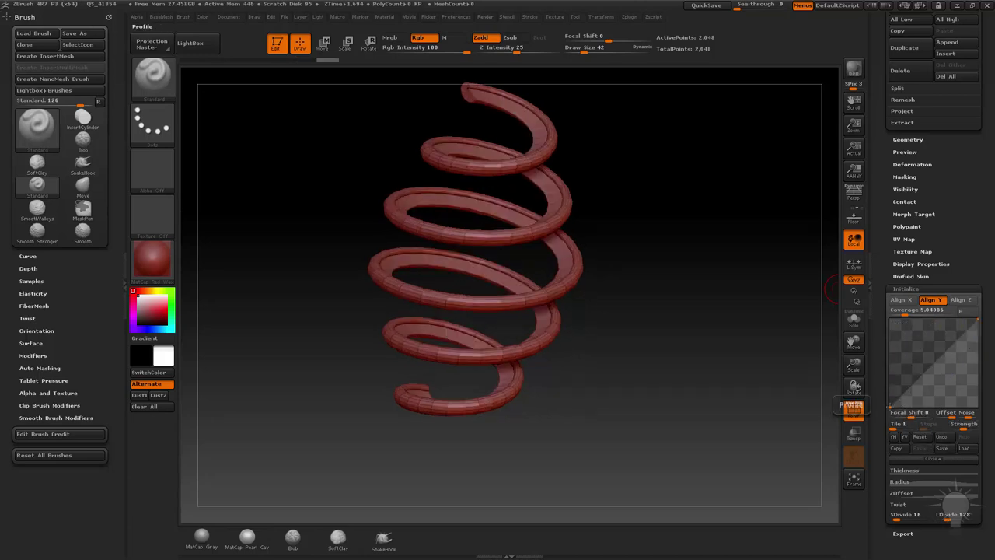
left_click_drag(891, 404, 896, 325)
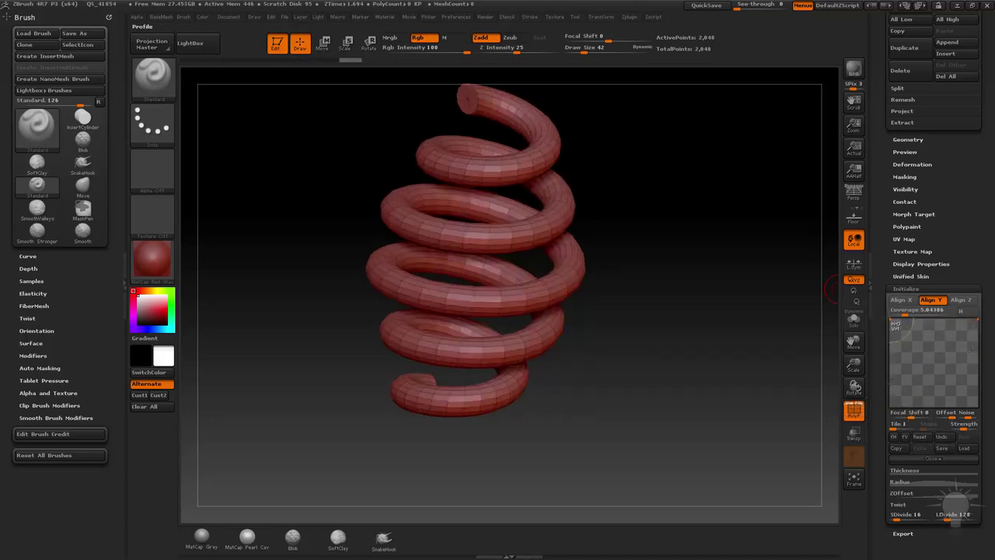
left_click(929, 460)
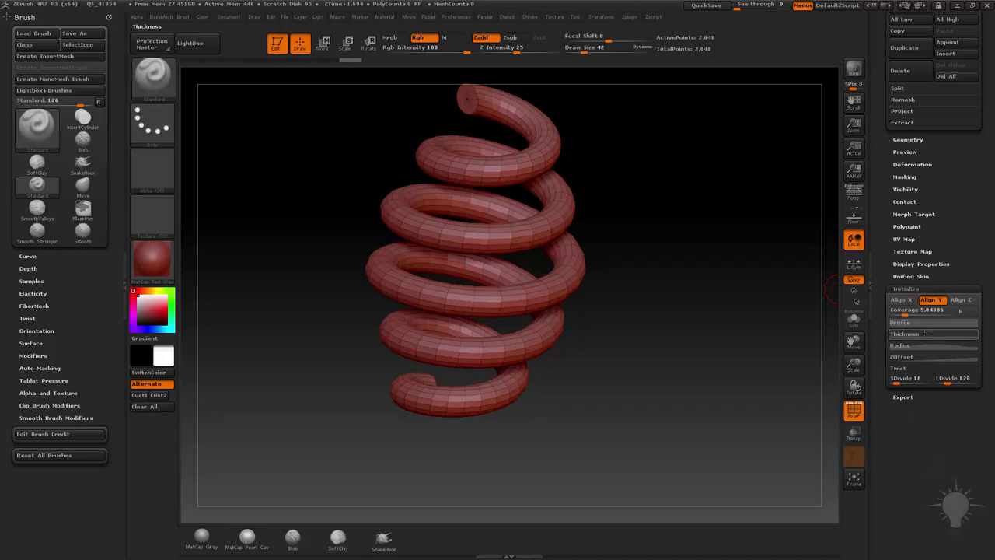
Step: Raise both ends of the helix's Thickness curve and adjust their heights to make much thicker coils
left_click(924, 334)
left_click_drag(891, 397, 891, 335)
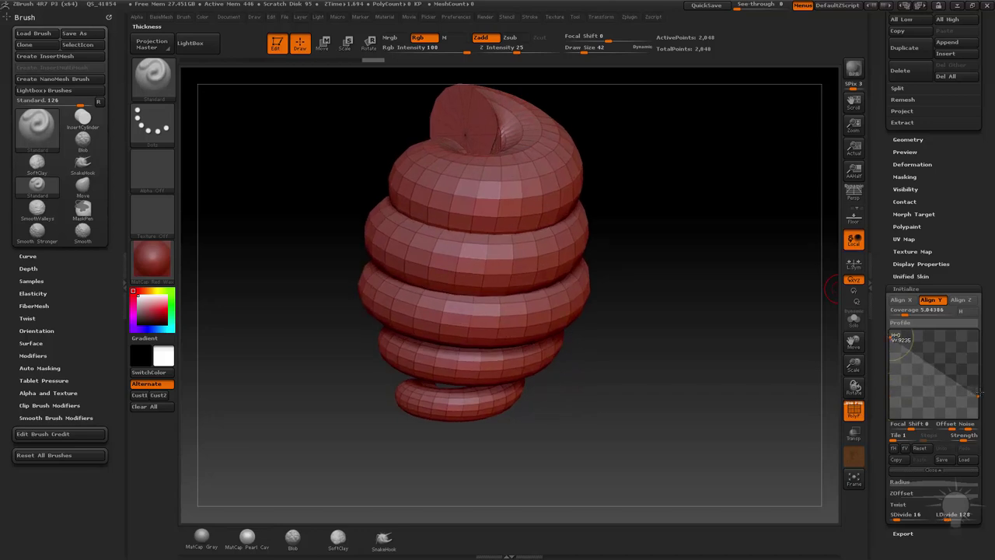
left_click_drag(977, 395, 967, 337)
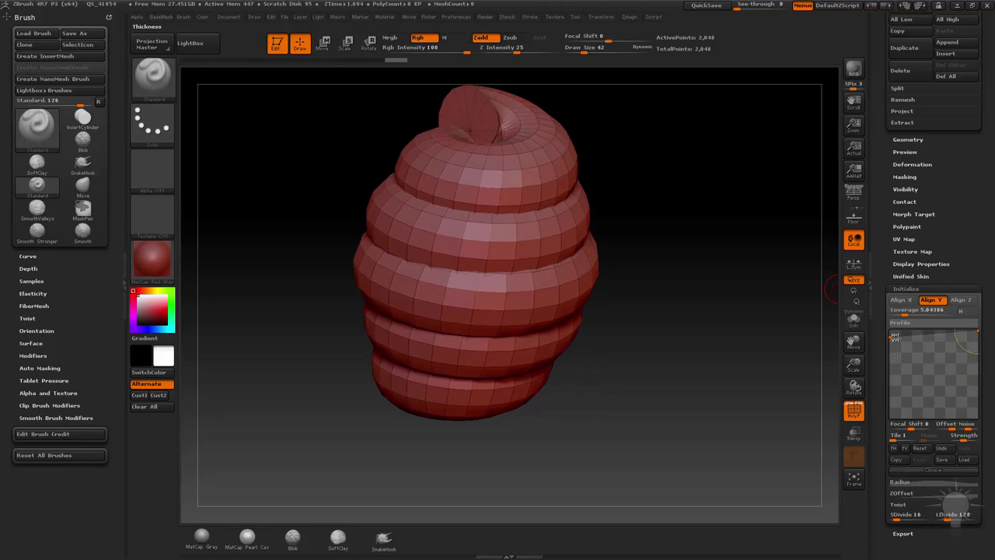
mouse_move(892, 335)
left_mouse_down()
mouse_move(891, 411)
mouse_move(899, 348)
left_mouse_up()
mouse_move(978, 331)
left_mouse_down()
mouse_move(979, 362)
mouse_move(978, 331)
left_mouse_up()
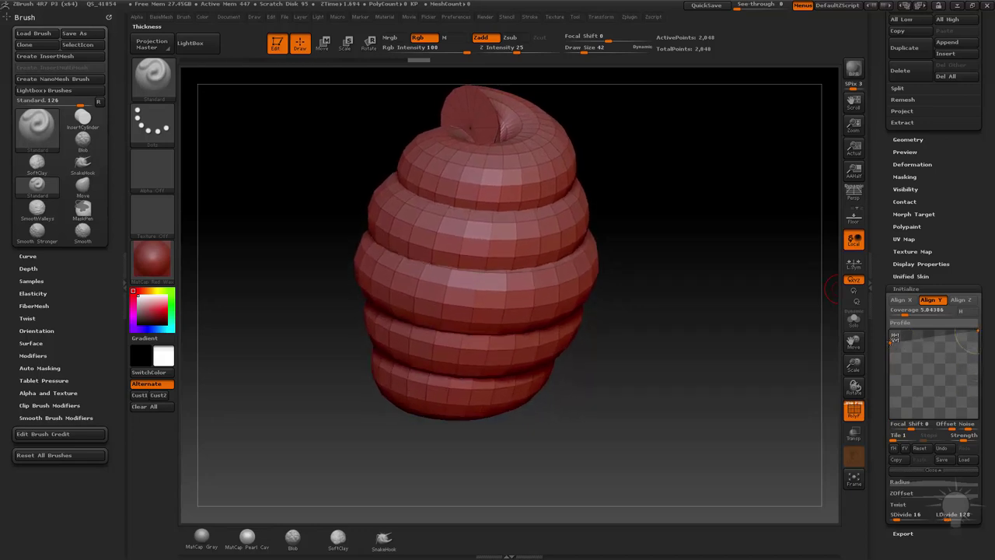
left_click_drag(890, 343, 885, 370)
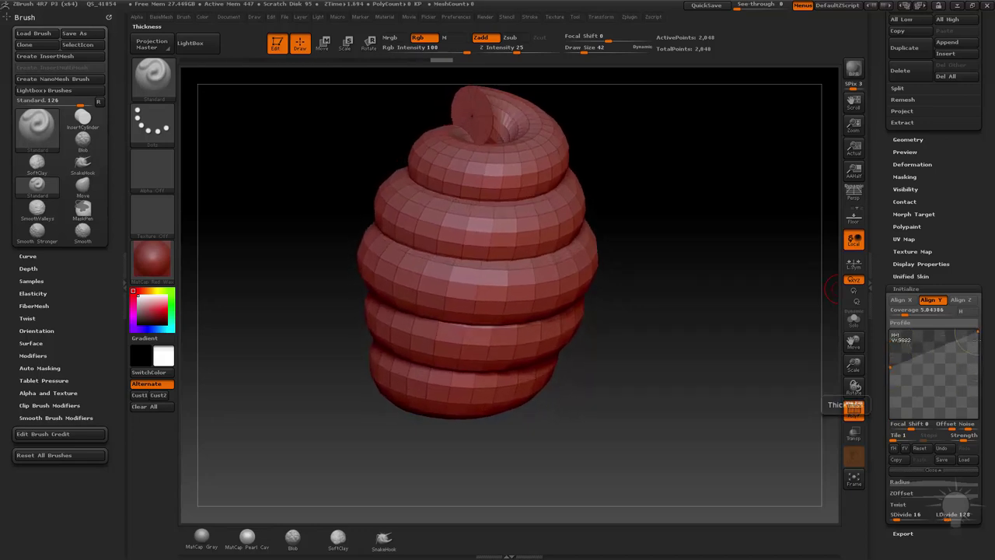
left_click_drag(968, 340, 992, 340)
left_click(922, 445)
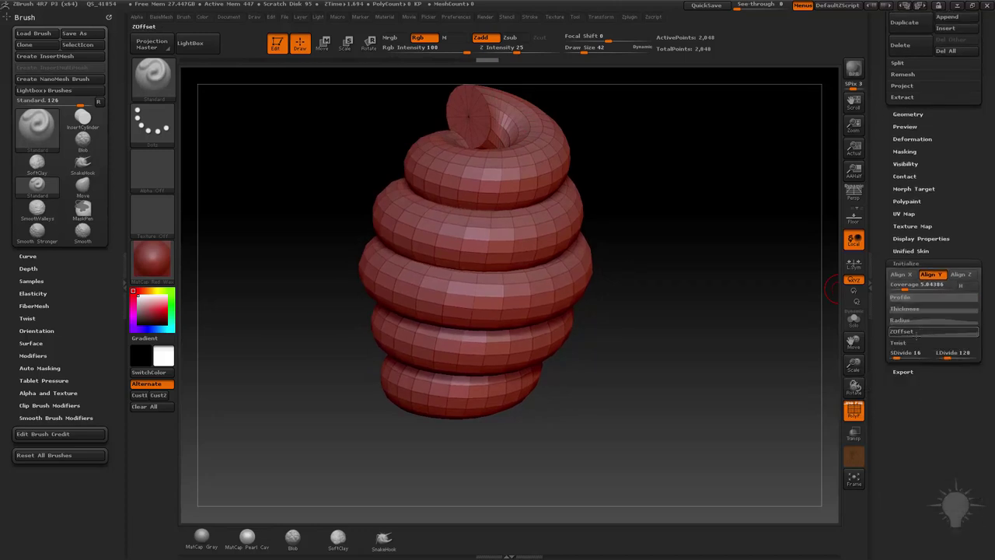
Step: Remove the middle point of the helix's Radius curve to flatten it, and lower the Coverage to about 2.63
left_click(916, 320)
left_click_drag(933, 338, 987, 332)
mouse_move(794, 316)
left_mouse_down()
mouse_move(757, 328)
mouse_move(788, 317)
left_mouse_up()
left_click_drag(903, 285, 894, 287)
Step: Lower both end points of the Thickness curve to about 0.36 to give the helix a thinner, uniform tube
left_click(906, 308)
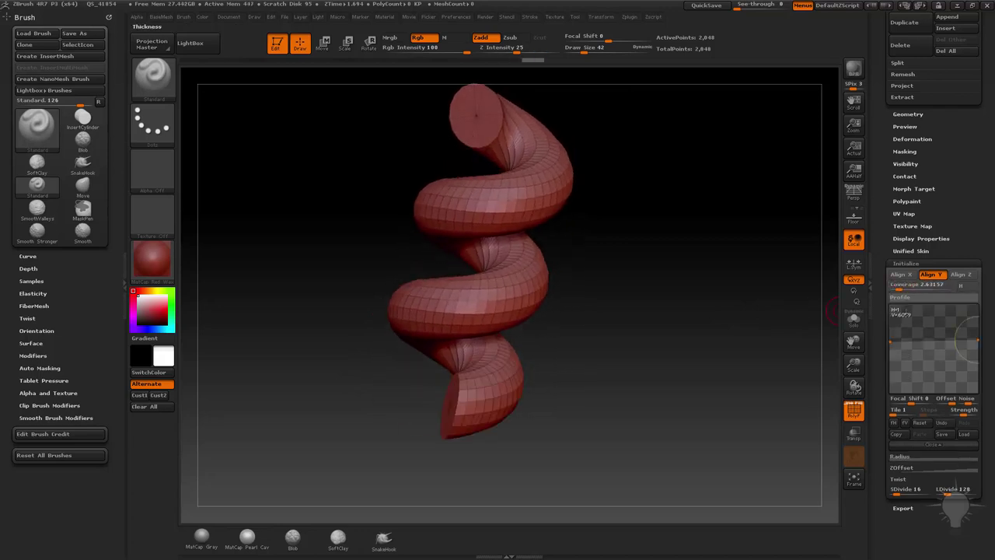
left_click_drag(891, 342, 891, 362)
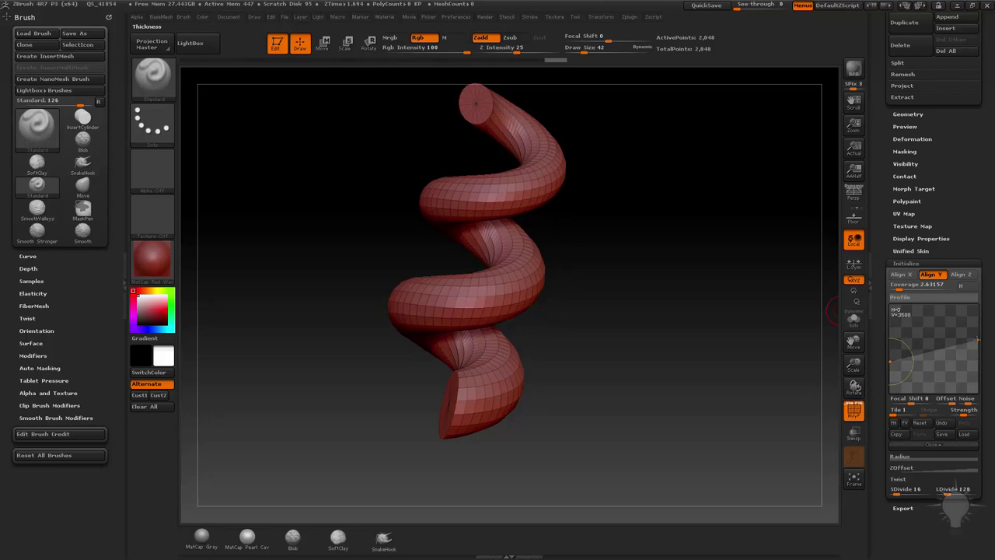
left_click_drag(977, 339, 978, 353)
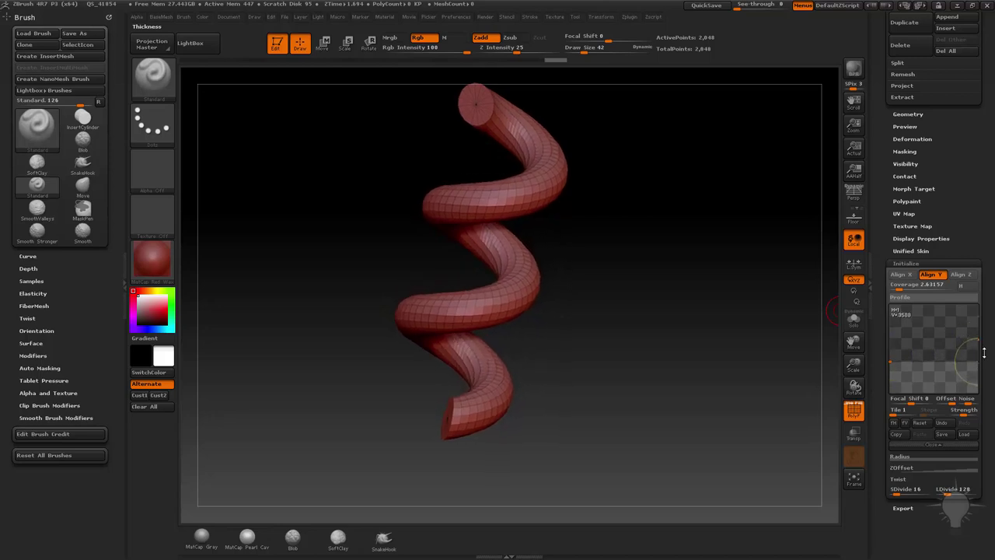
left_click(924, 444)
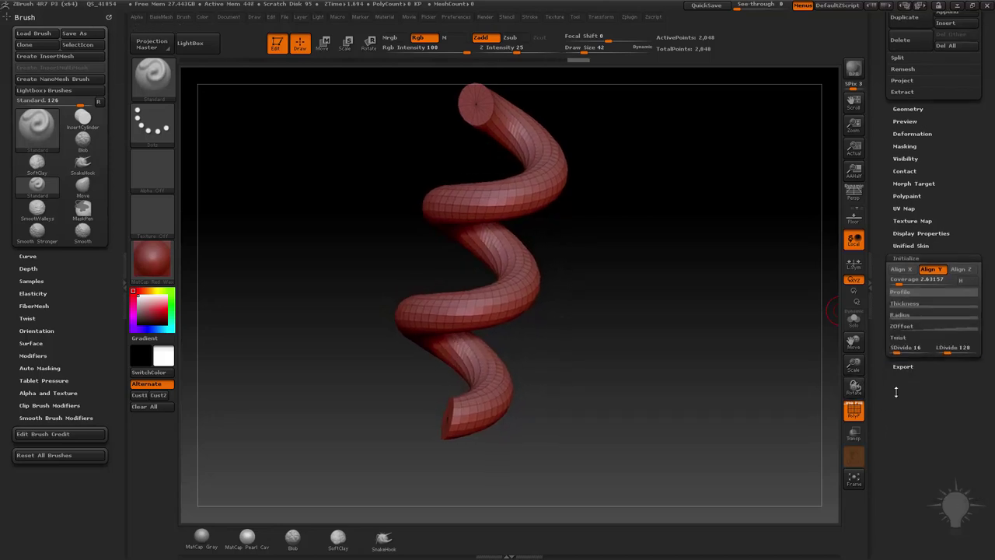
left_click(913, 324)
left_click(925, 462)
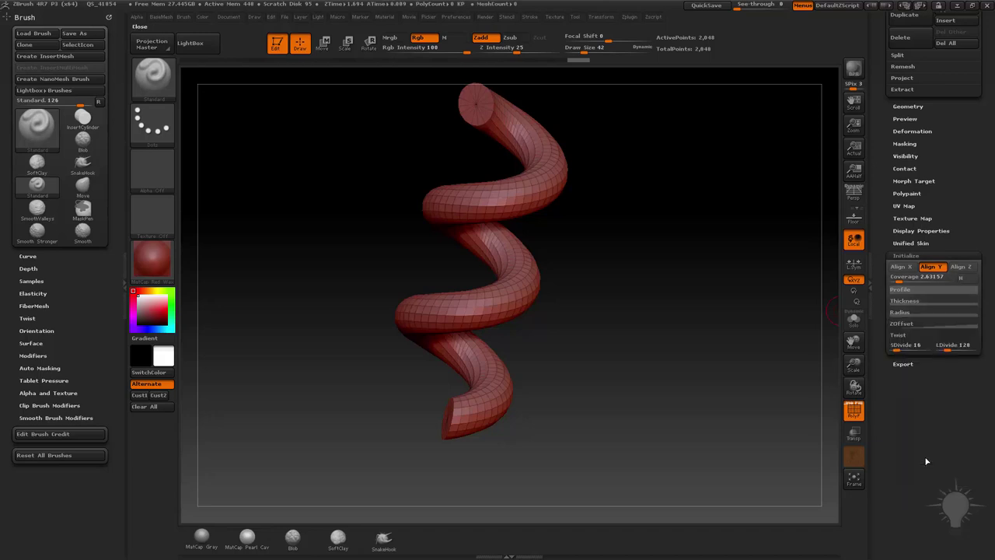
Step: Set the helix's divisions to 16 for SDivide and 68 for LDivide
left_click_drag(898, 352, 940, 348)
left_click(948, 346)
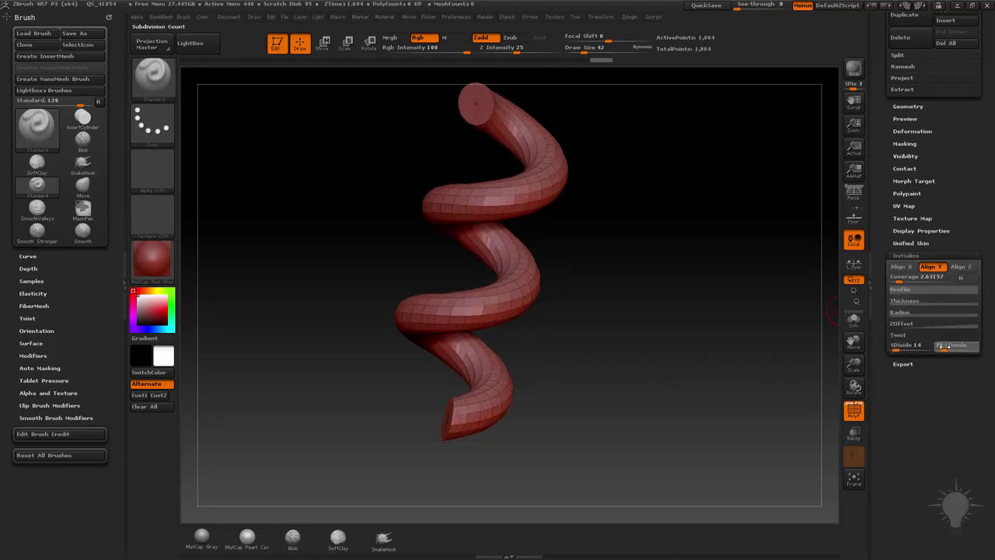
left_click_drag(905, 348, 896, 348)
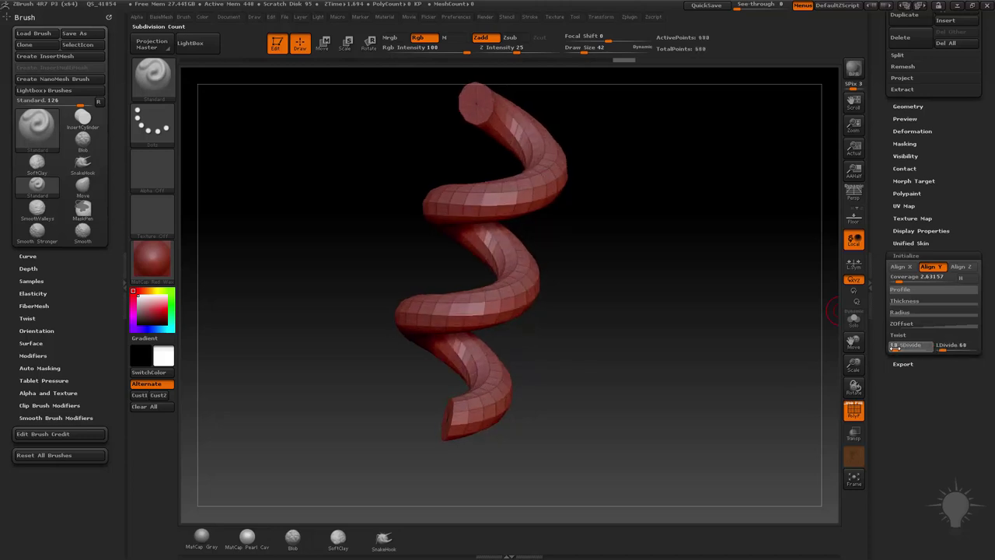
left_click_drag(673, 300, 799, 344)
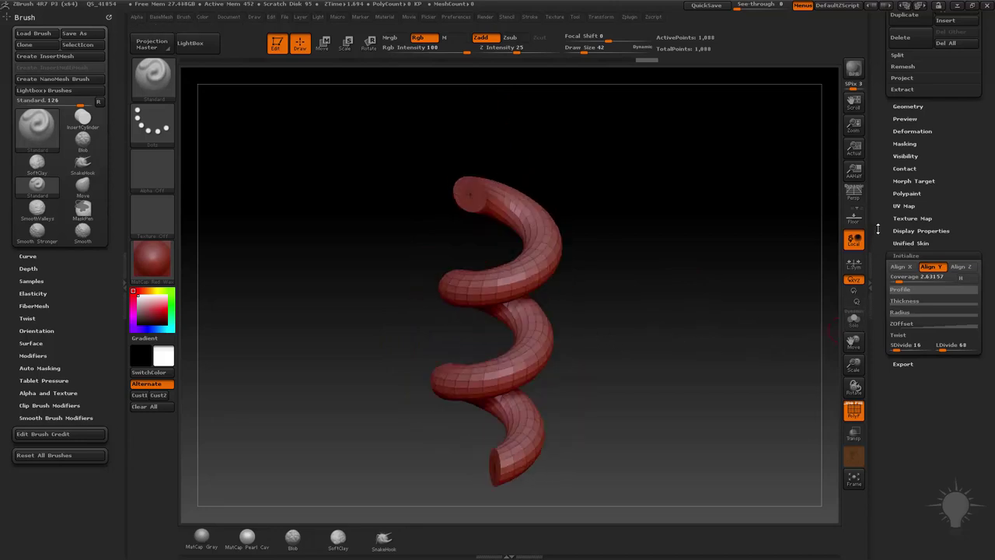
Step: Convert the parametric helix into a sculptable PolyMesh3D
left_click_drag(877, 229, 883, 397)
left_click(939, 68)
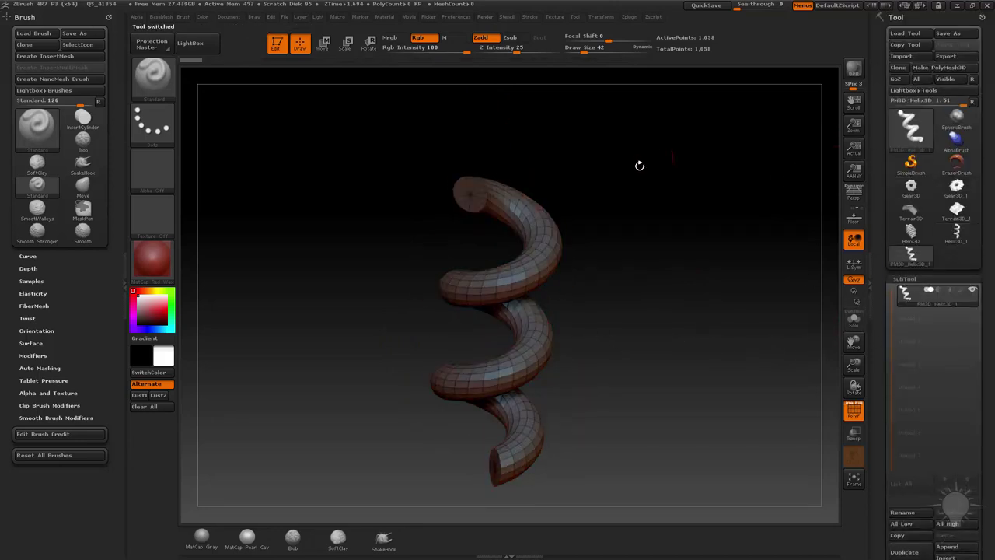
Step: Turn off the helix's polyframe display and increase the brush Draw Size to about 70 for sculpting on the coils
left_click(853, 412)
left_click_drag(763, 352, 715, 340)
key("shift+f")
left_click_drag(736, 282, 528, 257)
left_click(854, 412)
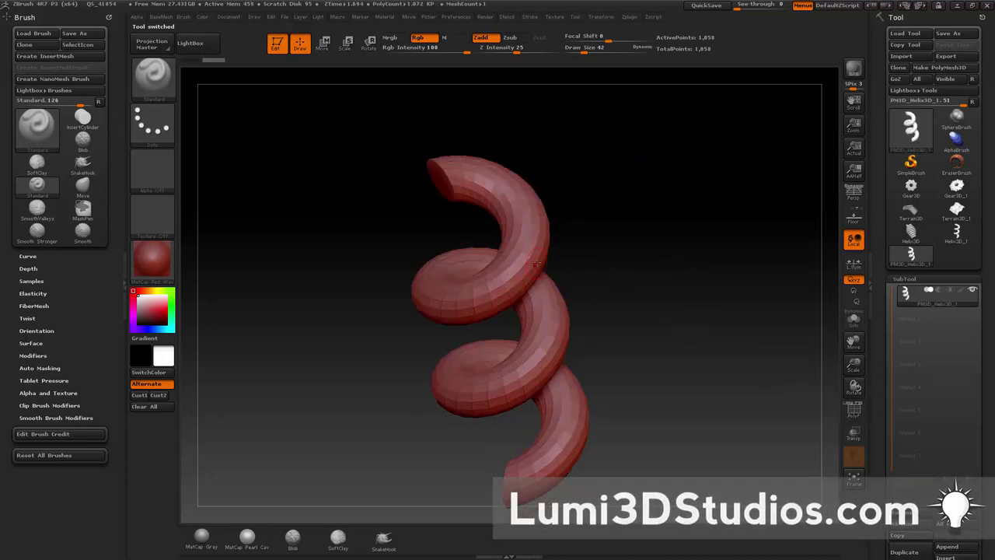
key("s")
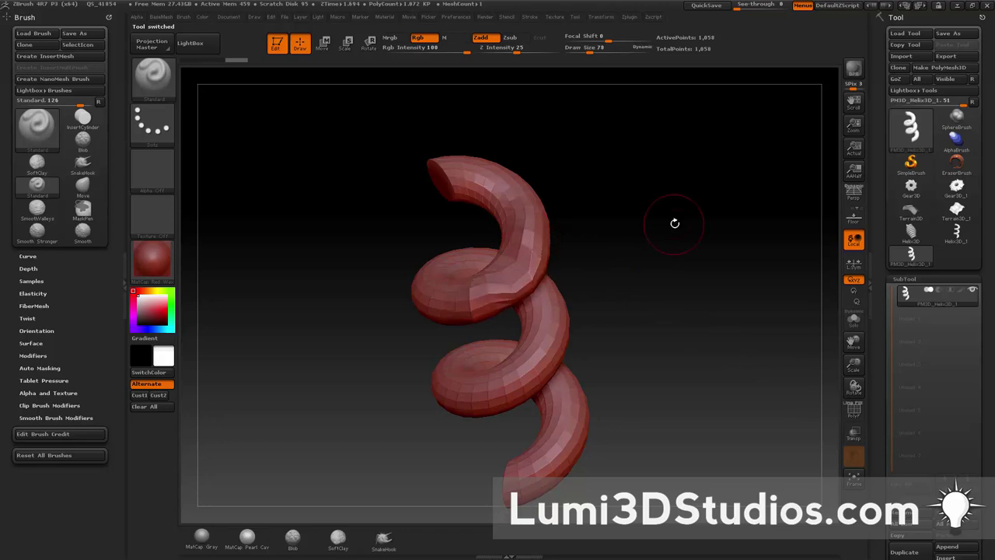